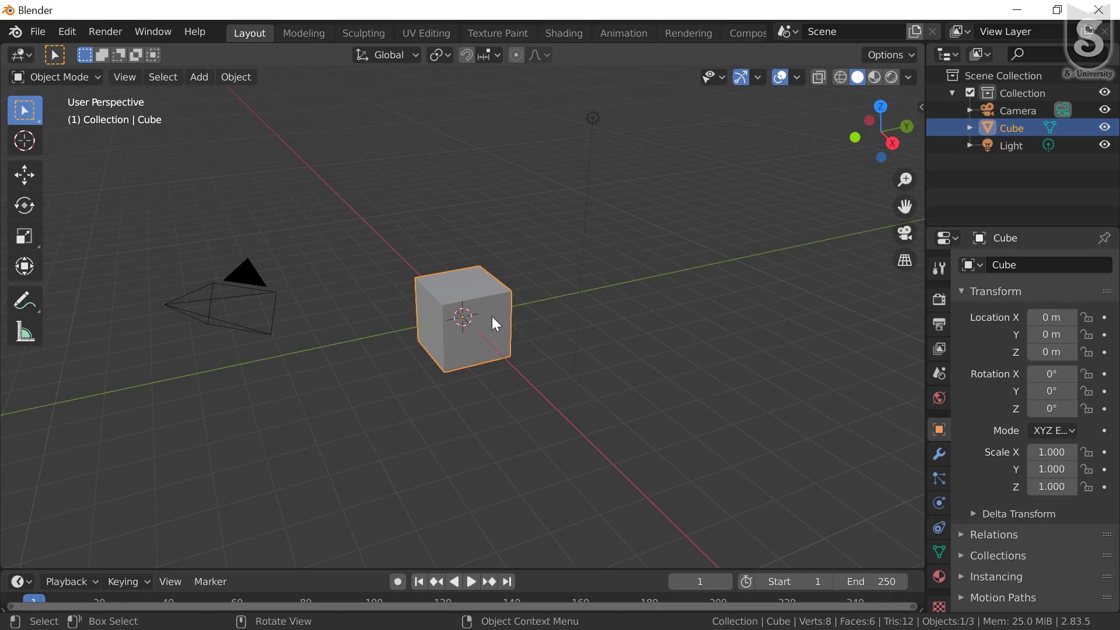
- Delete the default cube, leaving only the camera and light in the scene
middle_drag(286, 414, 384, 386)
scroll(449, 335, up, 3)
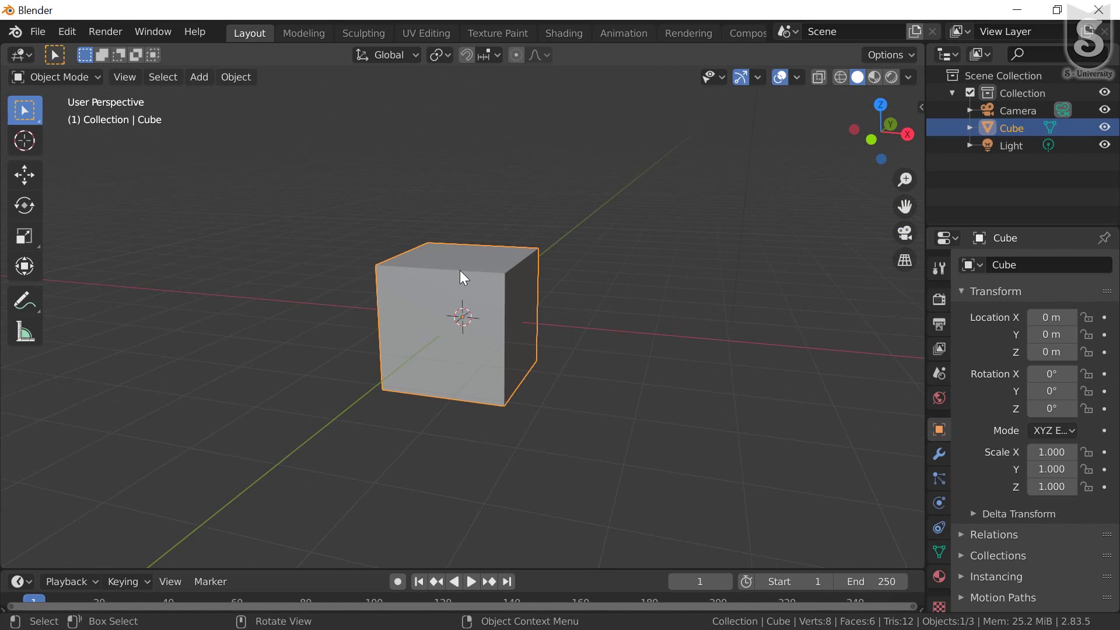
key(Delete)
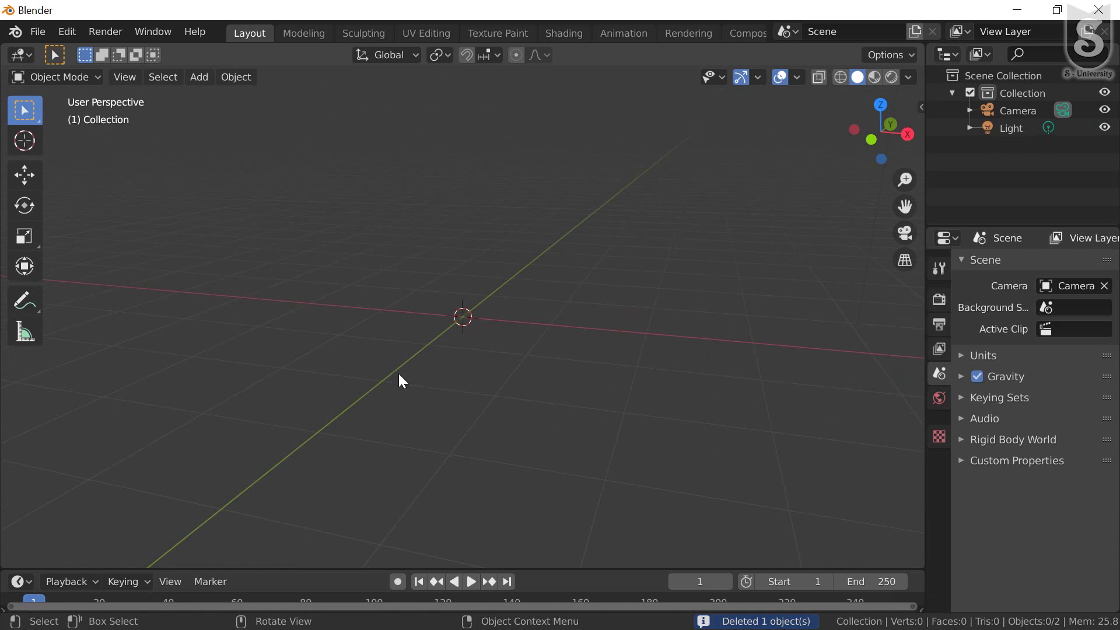
- Add a plane mesh at the origin and scale it up to about 1.847
key(shift+a)
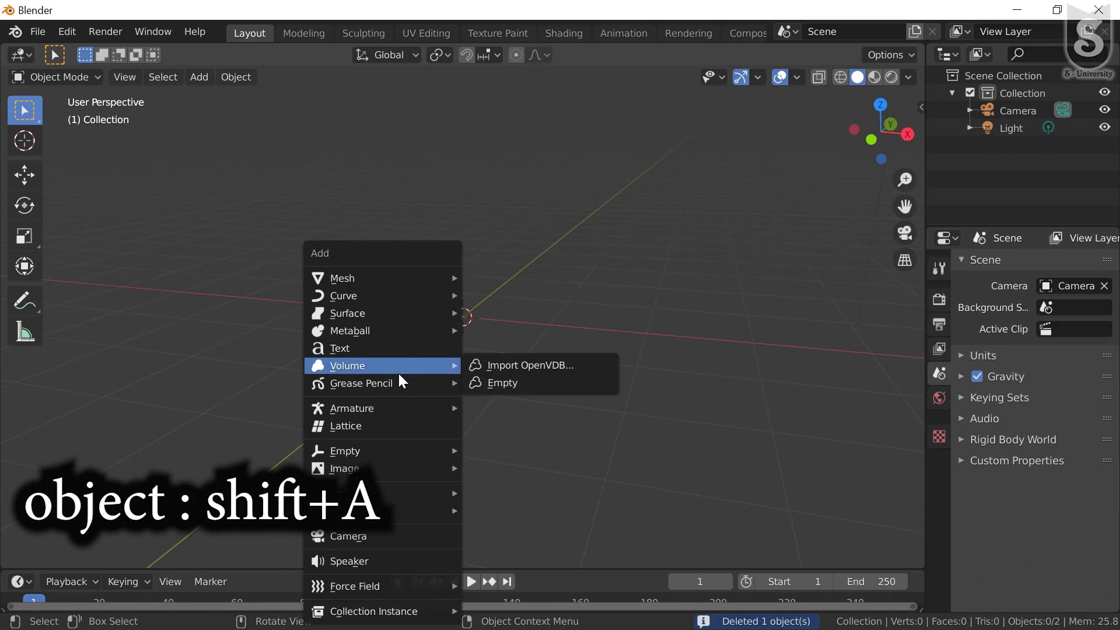
mouse_move(383, 278)
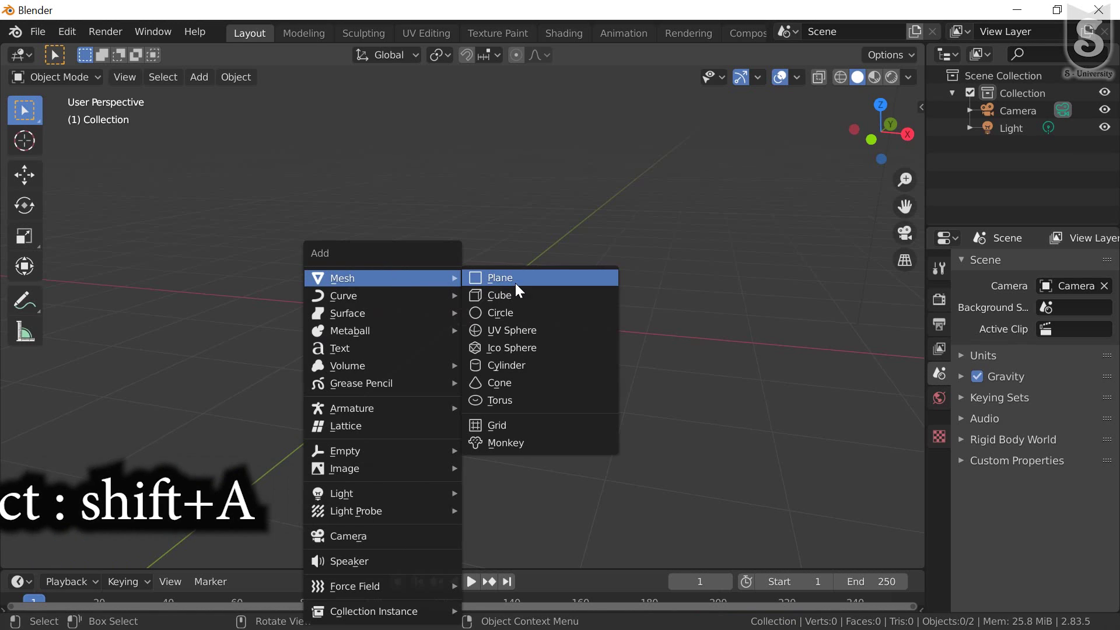
click(516, 284)
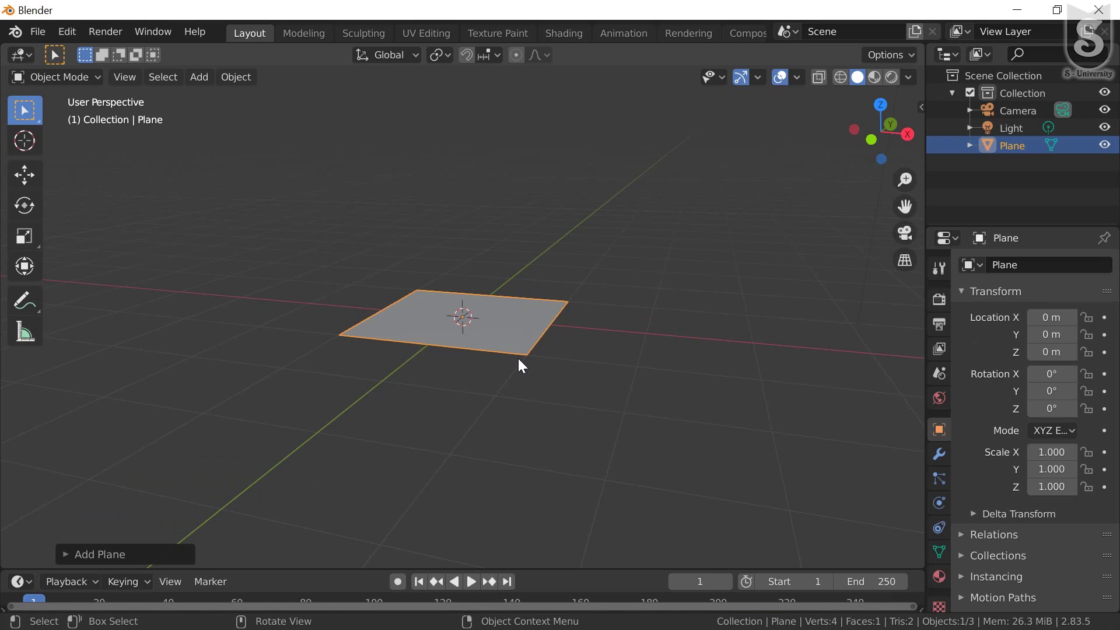
key(s)
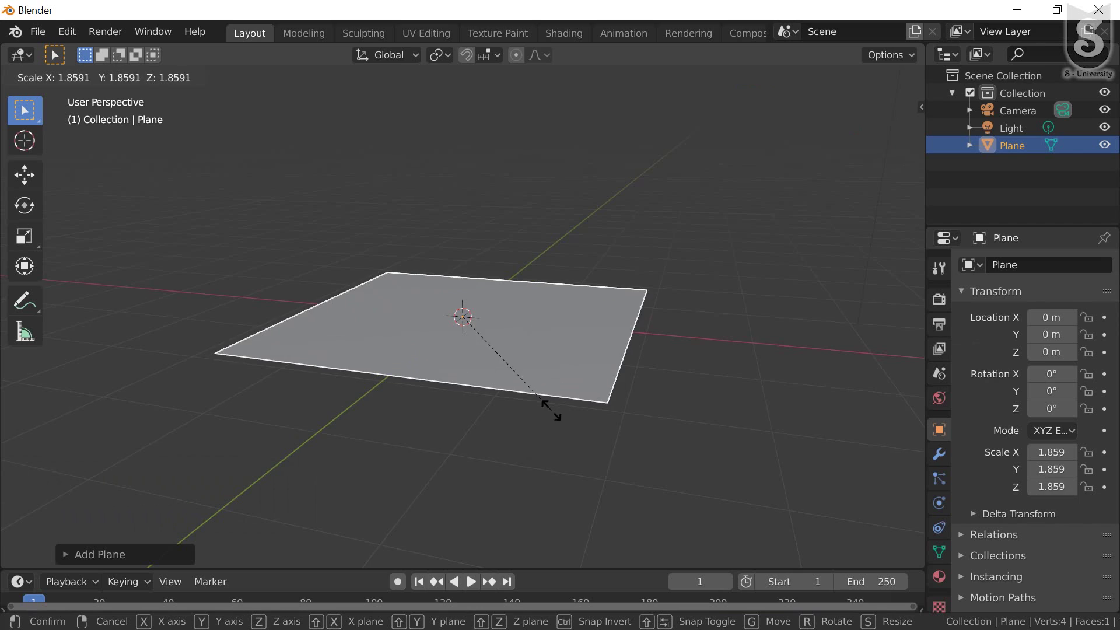
click(549, 409)
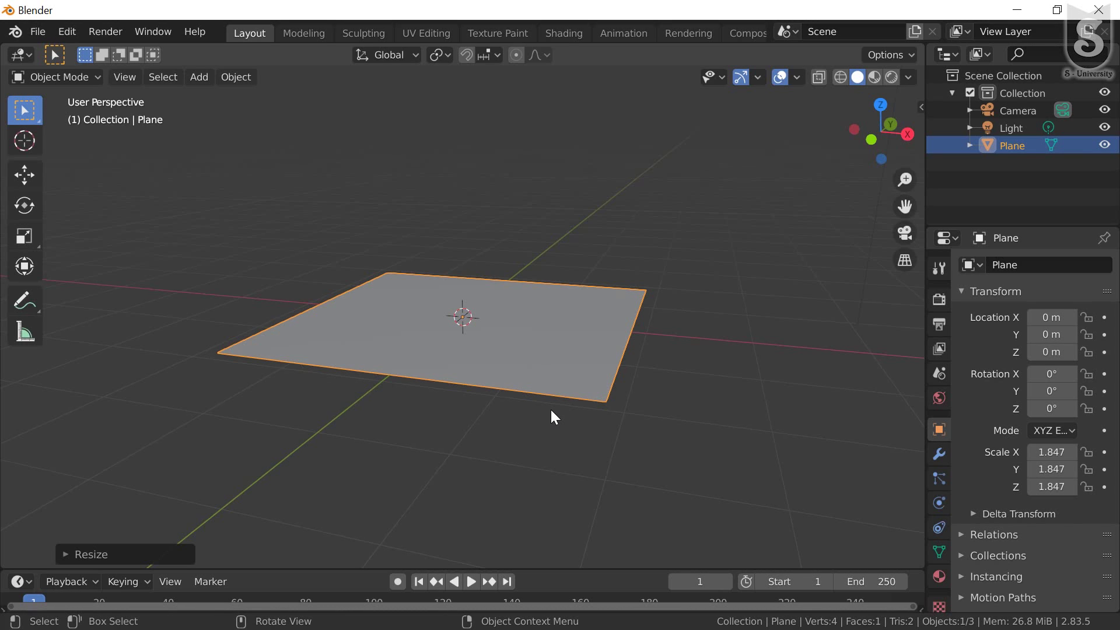
- Raise the plane along Z to 2.402 m and orbit to look down on it
key(g)
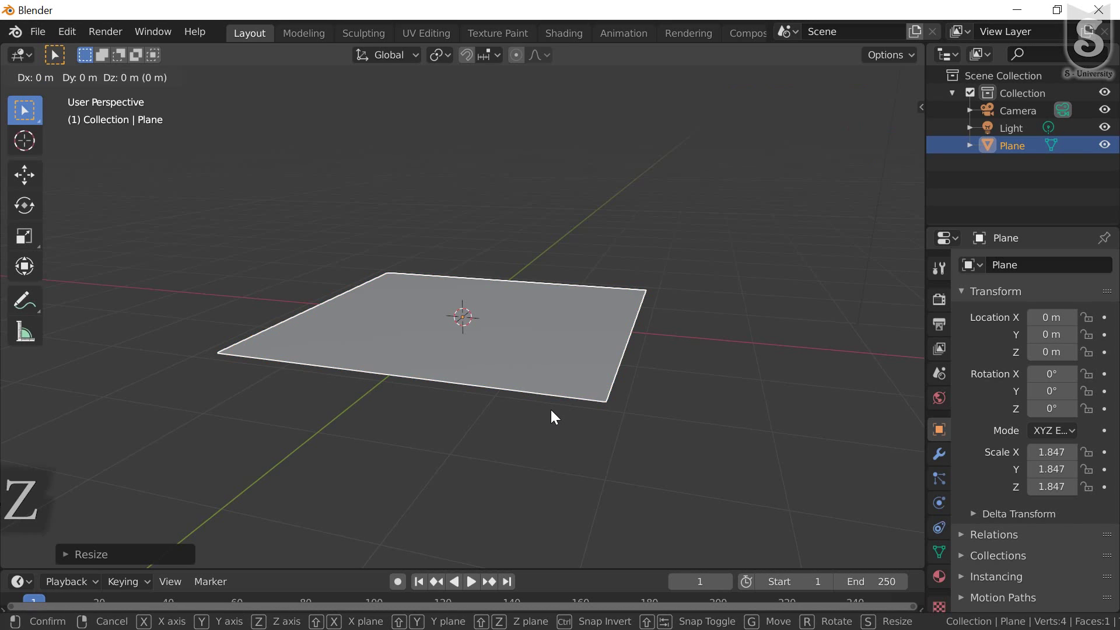
key(z)
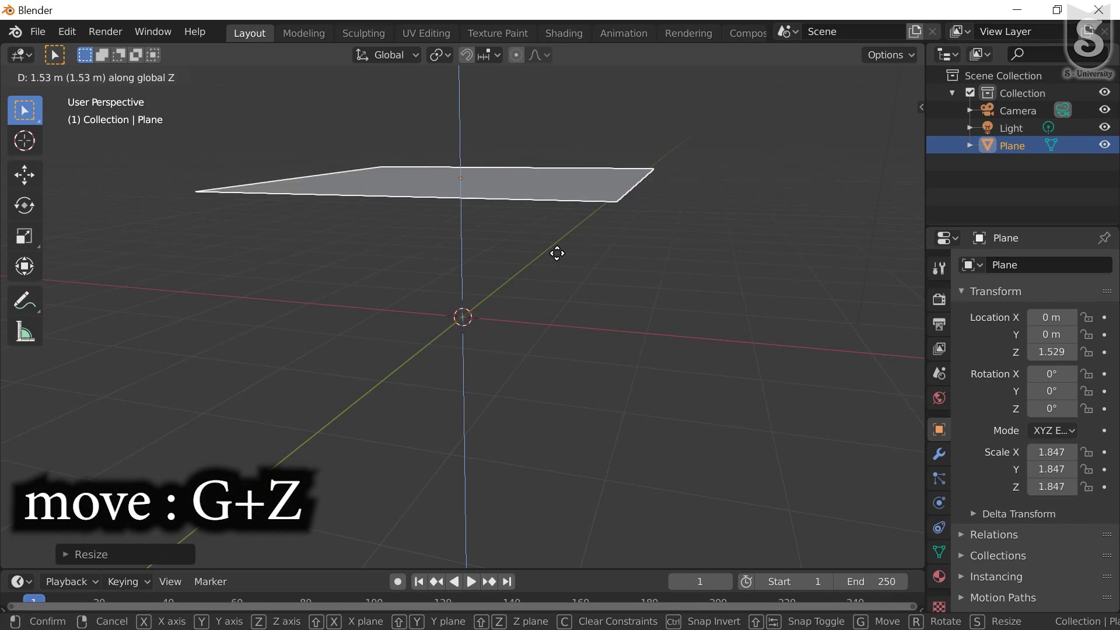
click(567, 183)
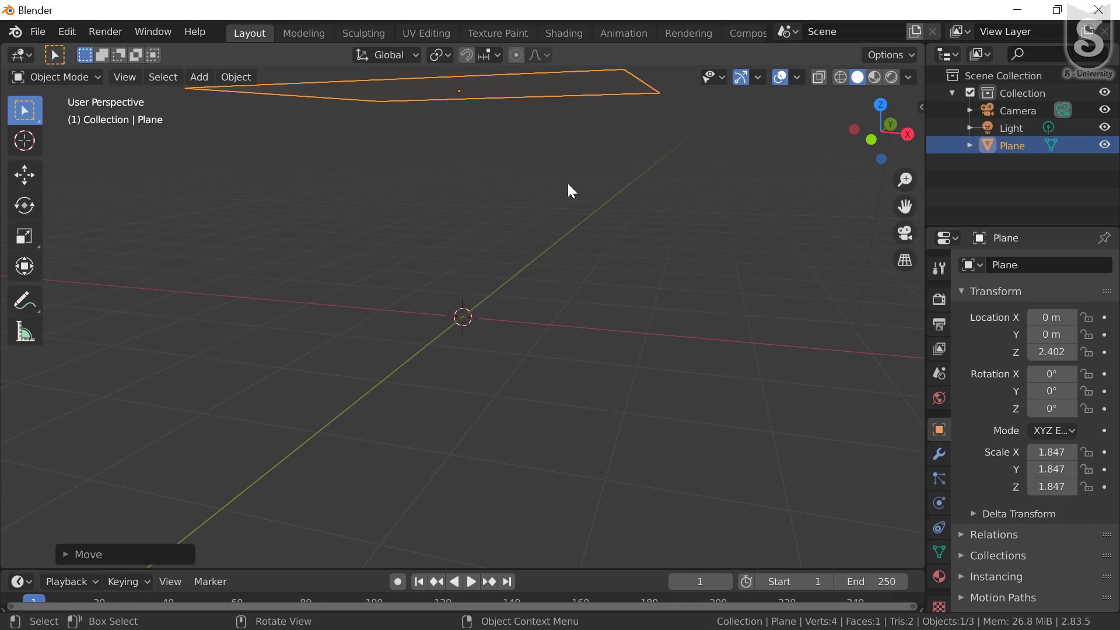
mouse_move(567, 185)
middle_down()
mouse_move(565, 224)
mouse_move(549, 246)
mouse_move(499, 269)
mouse_move(548, 249)
mouse_move(526, 279)
middle_up()
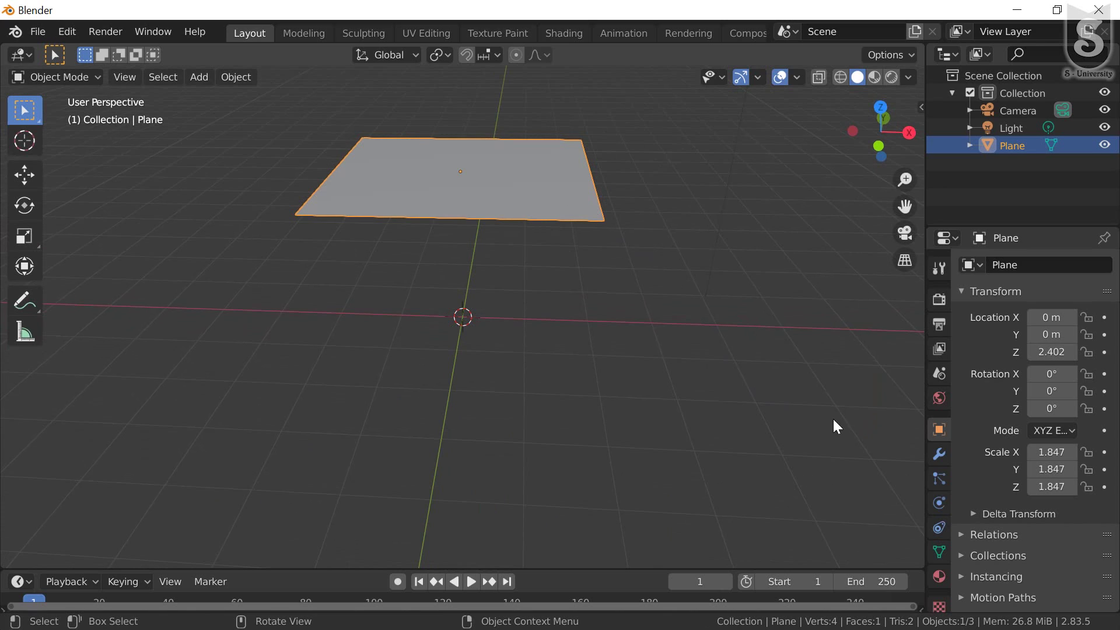
- Add a particle system to the plane, settling on Emitter instead of Hair
click(934, 477)
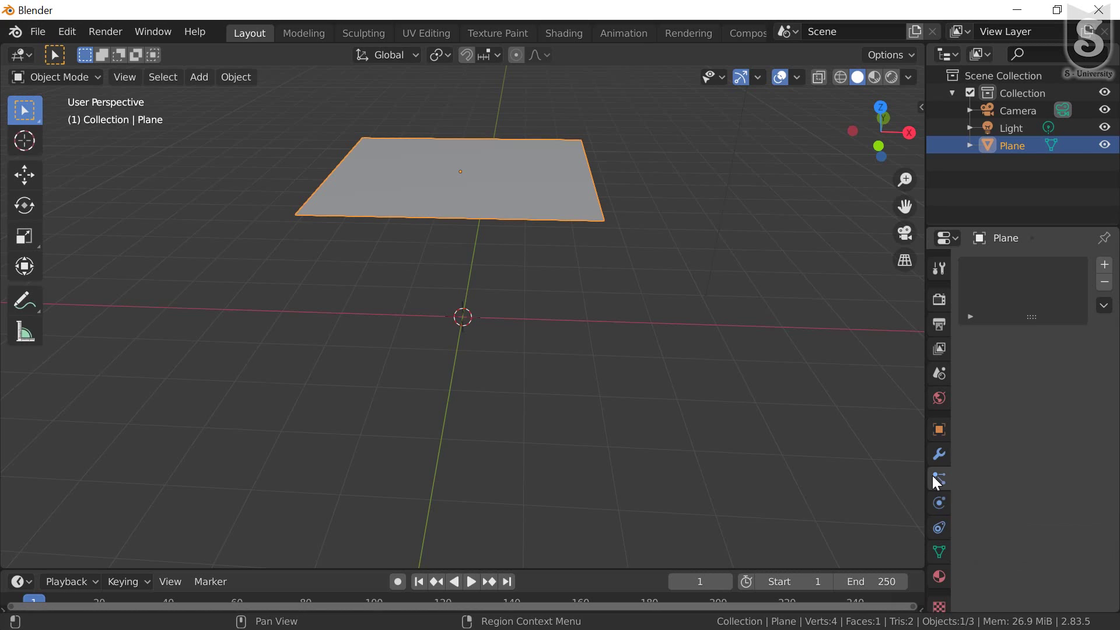
click(1104, 270)
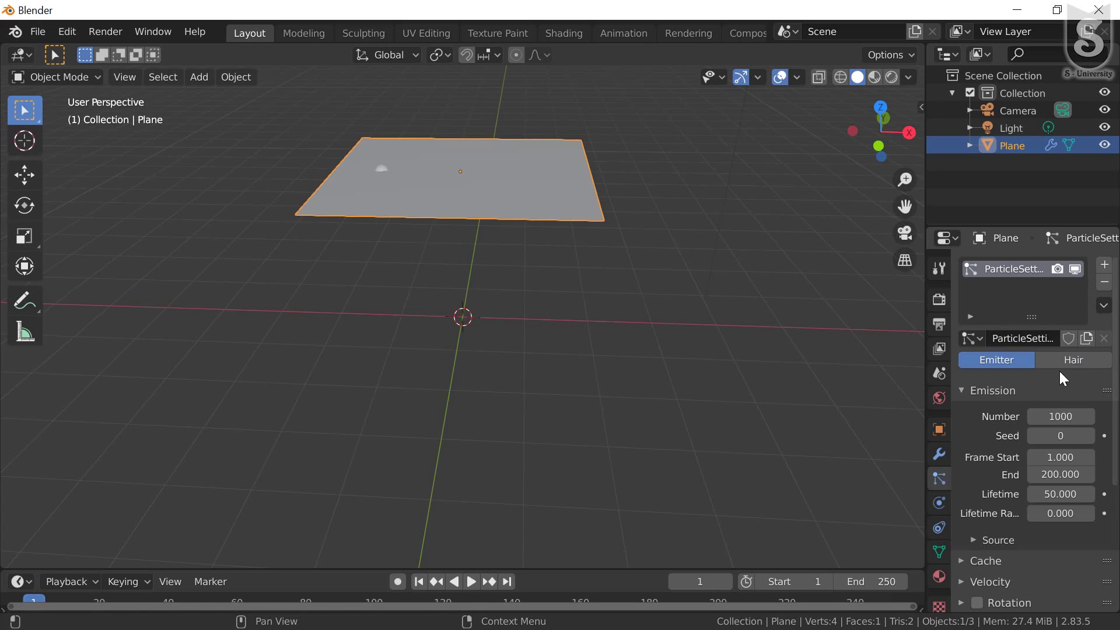
click(1069, 357)
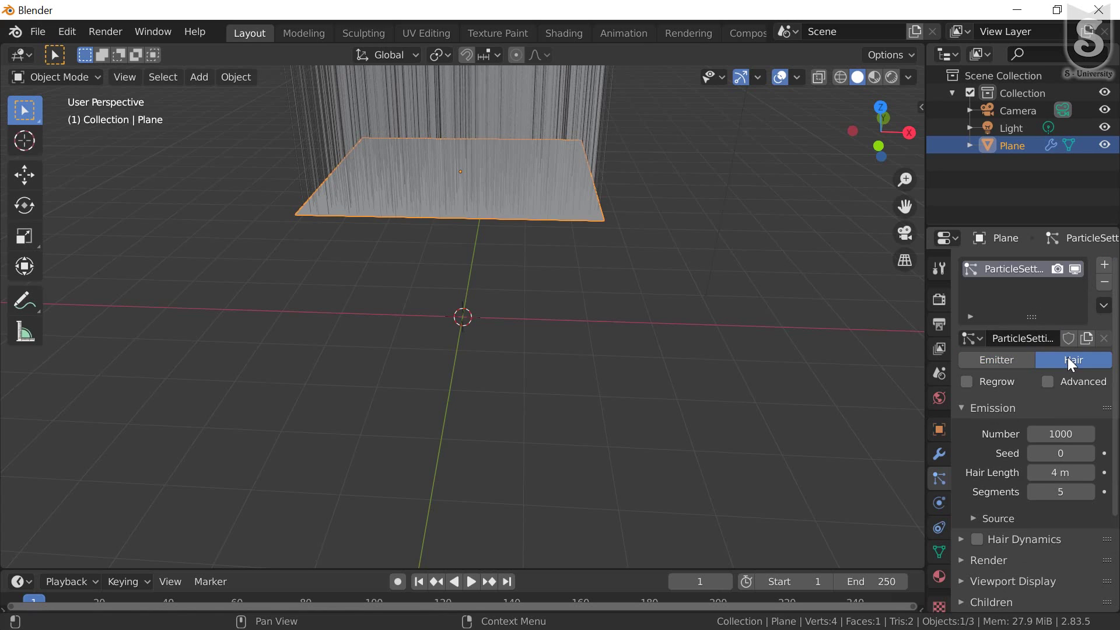
click(1003, 363)
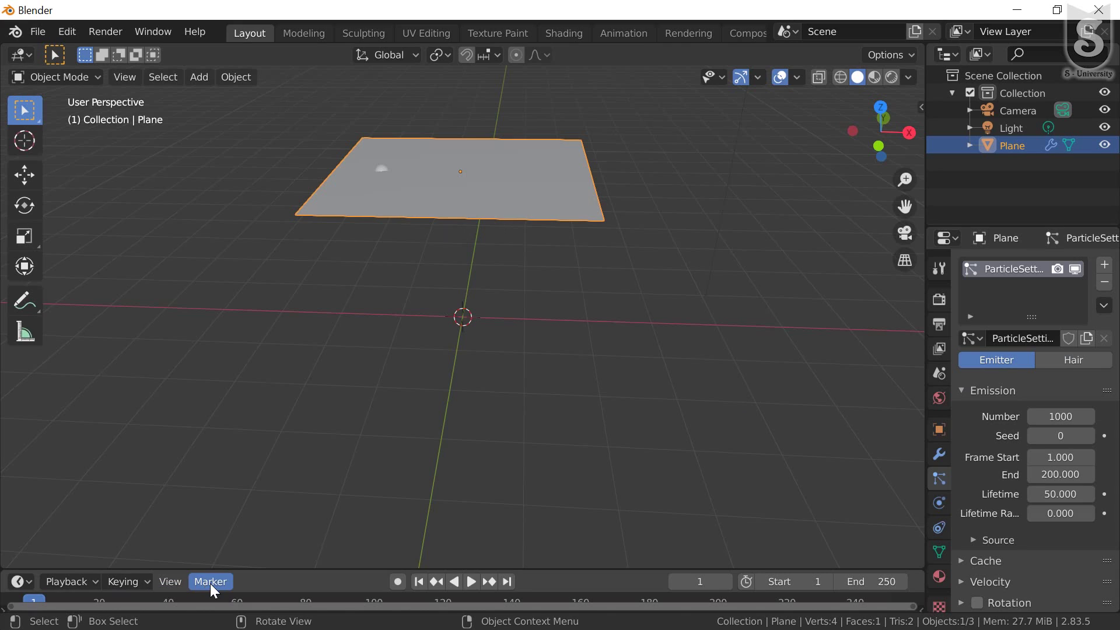
- Play the animation and orbit the view to watch particles fall from the plane
key(space)
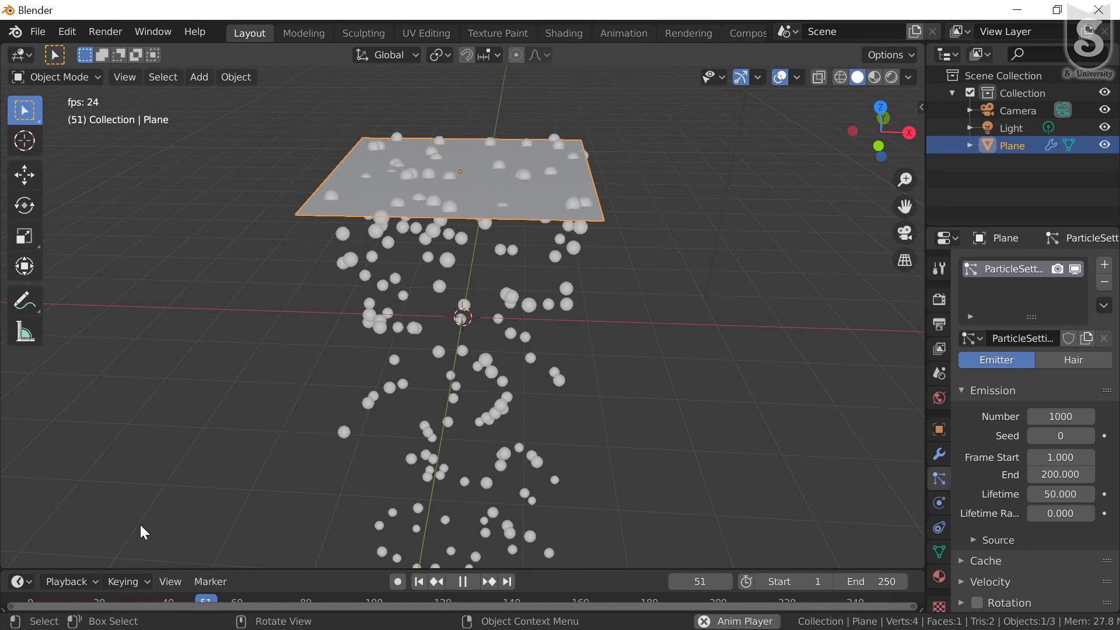
middle_drag(390, 165, 488, 312)
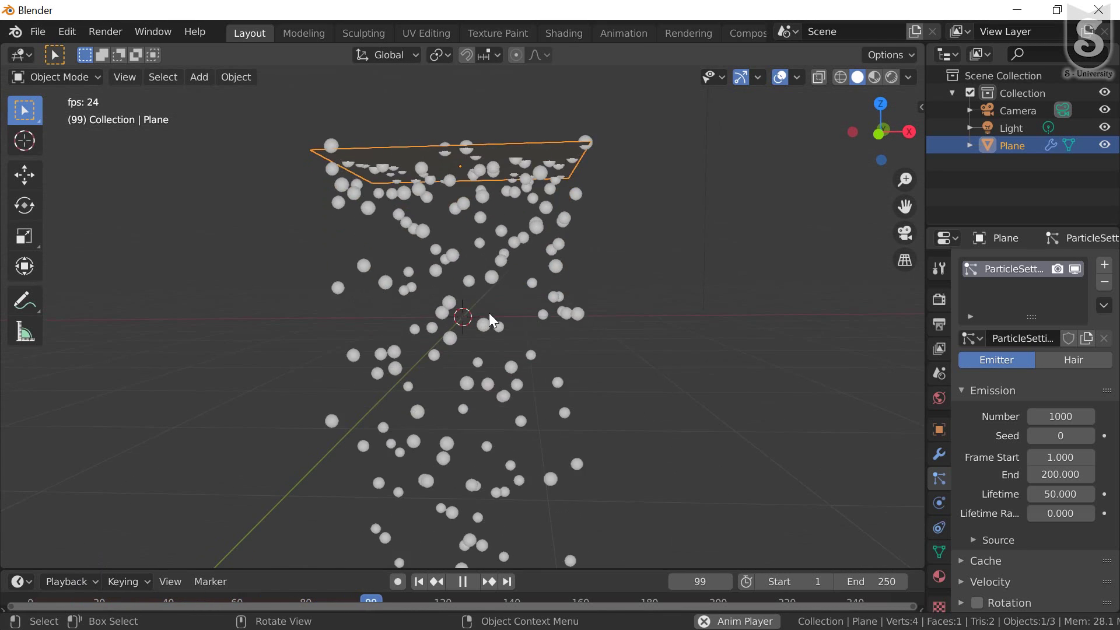
scroll(489, 313, down, 3)
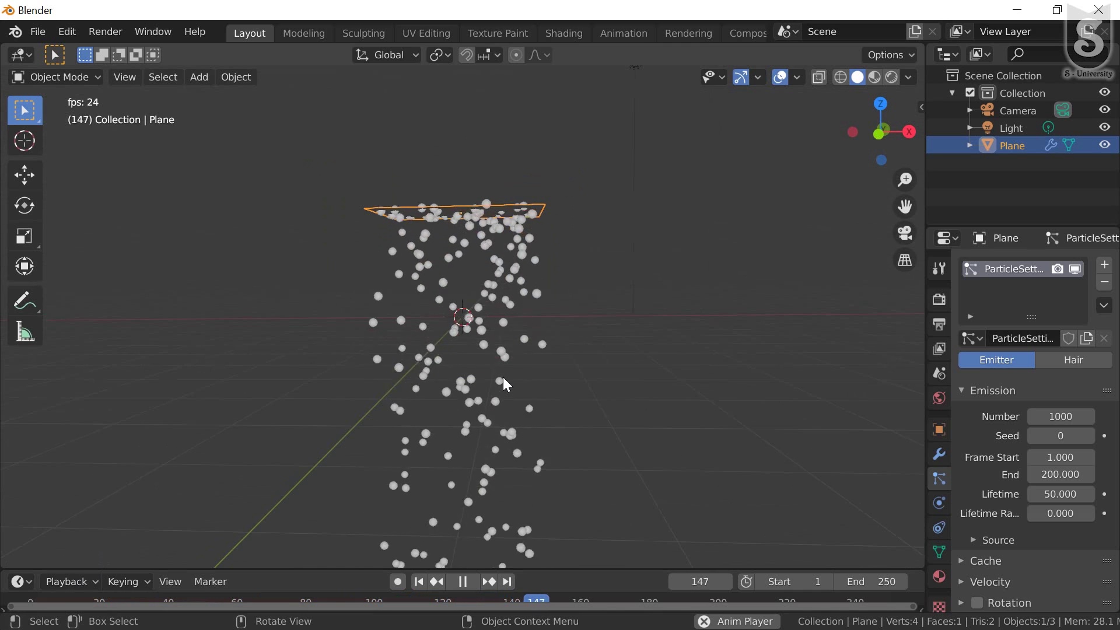
middle_drag(505, 386, 503, 405)
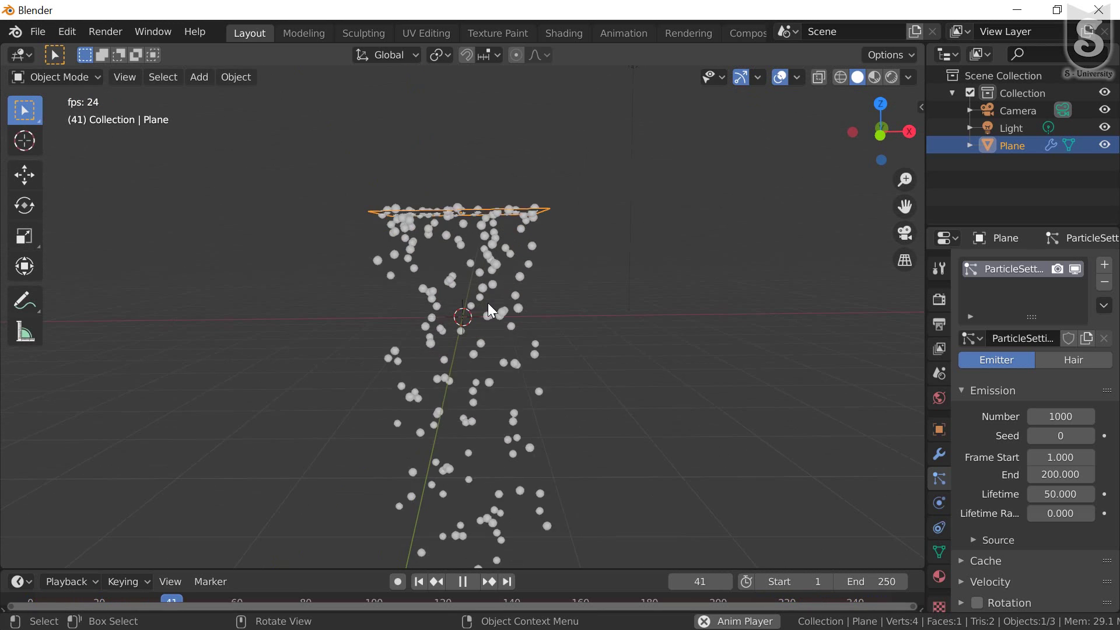
middle_drag(488, 303, 489, 299)
- Stop playback and rewind the timeline back to frame 0
key(space)
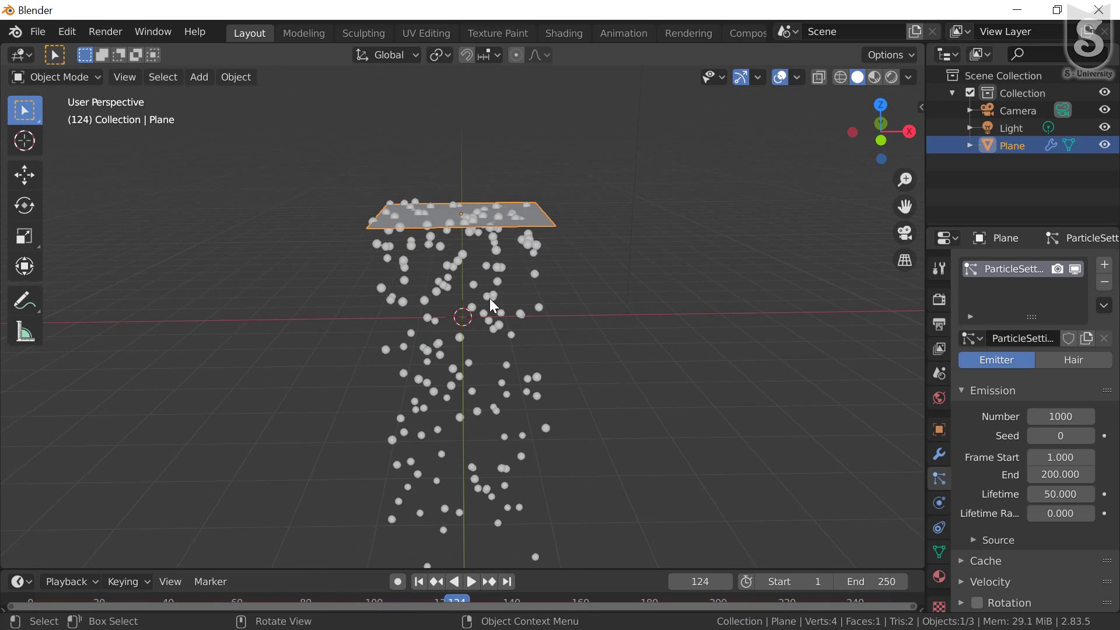
click(471, 582)
mouse_move(436, 600)
mouse_down()
mouse_move(201, 611)
mouse_move(9, 600)
mouse_up()
key(space)
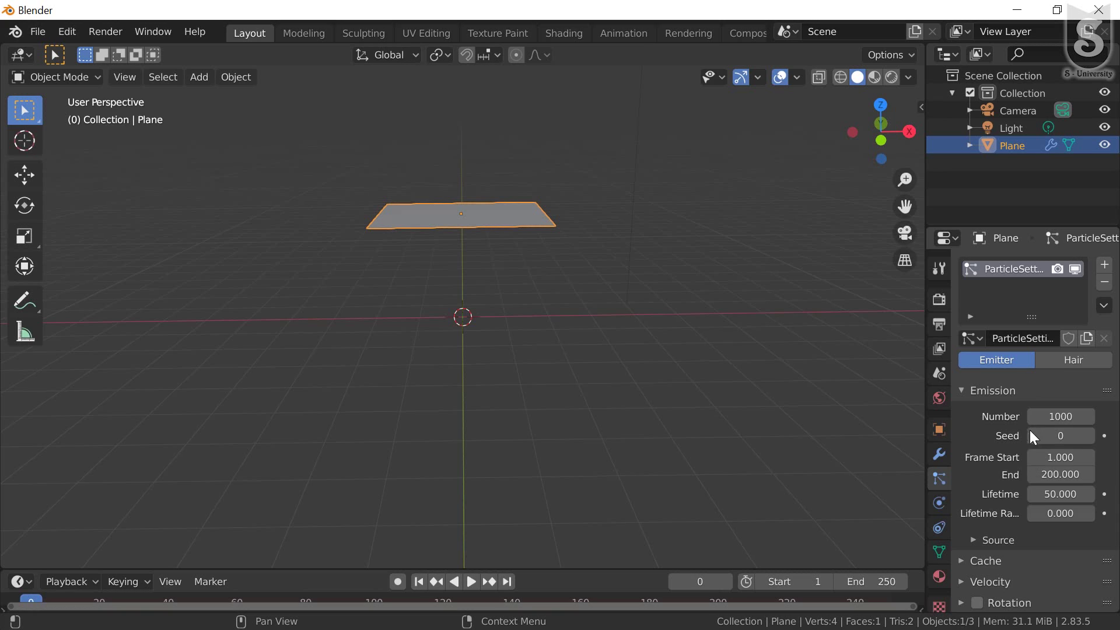
- Expand the particle Velocity panel in Particle Properties
scroll(1028, 446, down, 1)
scroll(1027, 449, down, 1)
scroll(1011, 408, down, 1)
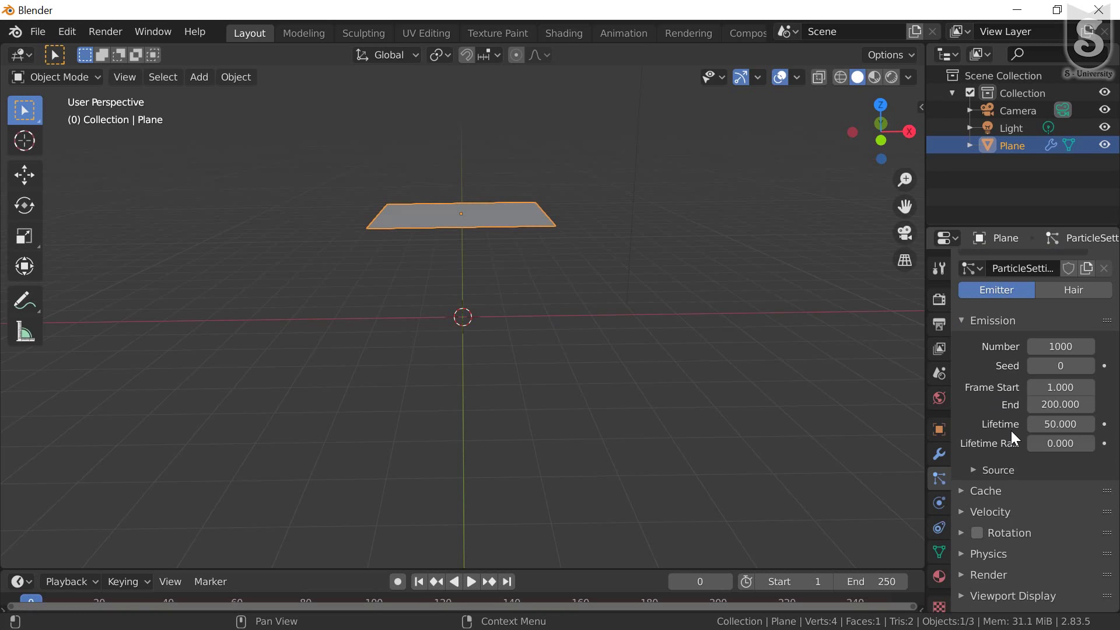
scroll(1010, 431, down, 1)
scroll(1050, 432, down, 1)
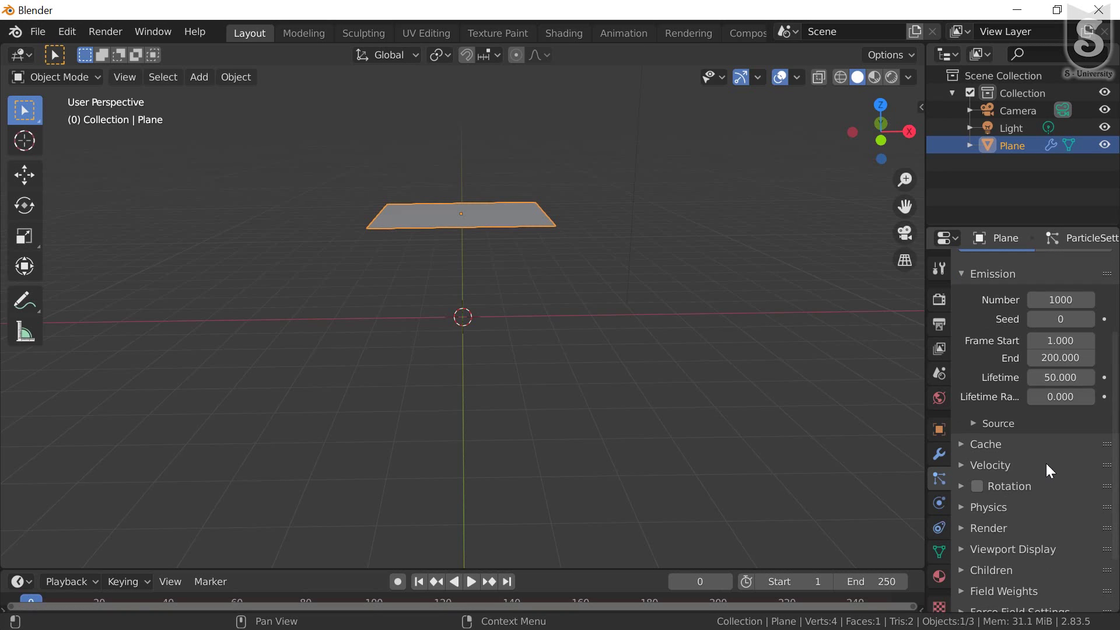
click(961, 465)
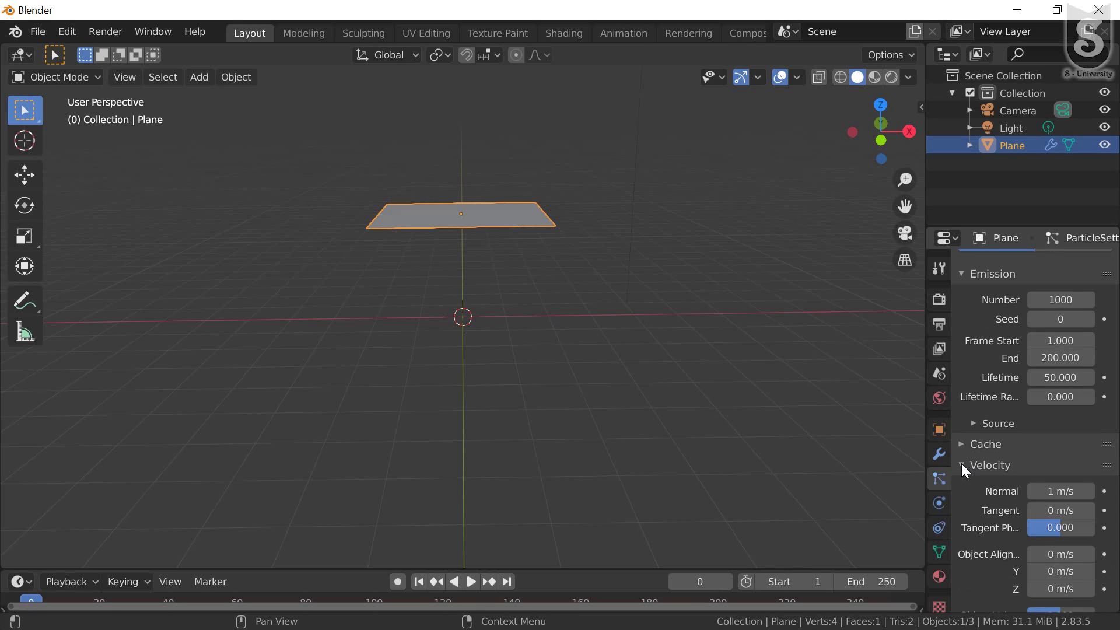
- Expand the Physics panel showing Newtonian type and 1 kg mass, then deselect the plane
scroll(982, 510, down, 2)
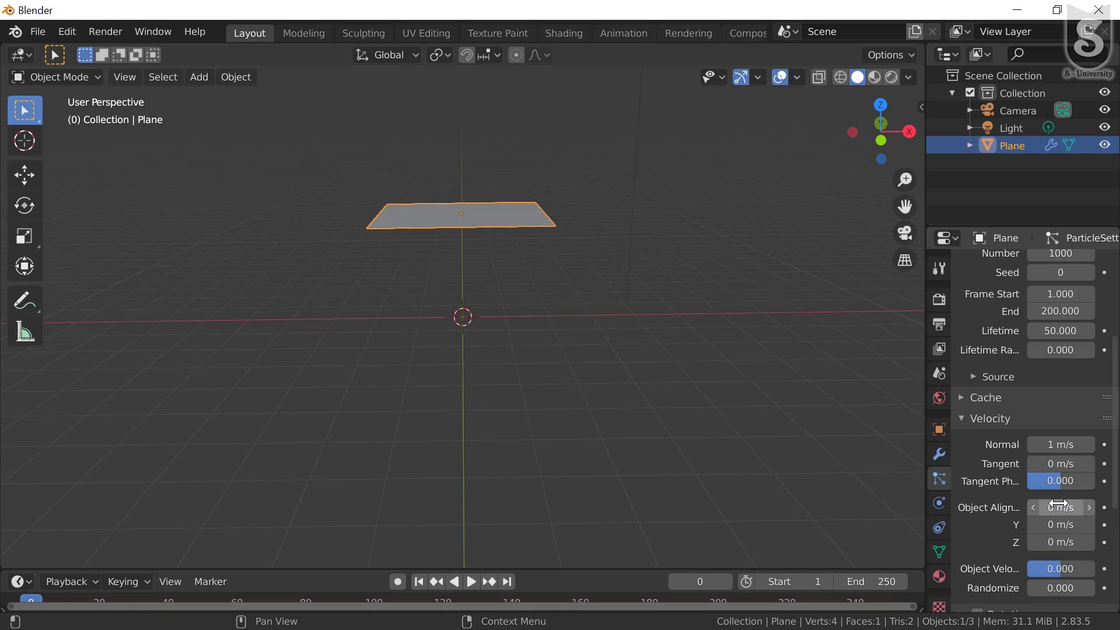
scroll(1031, 506, down, 4)
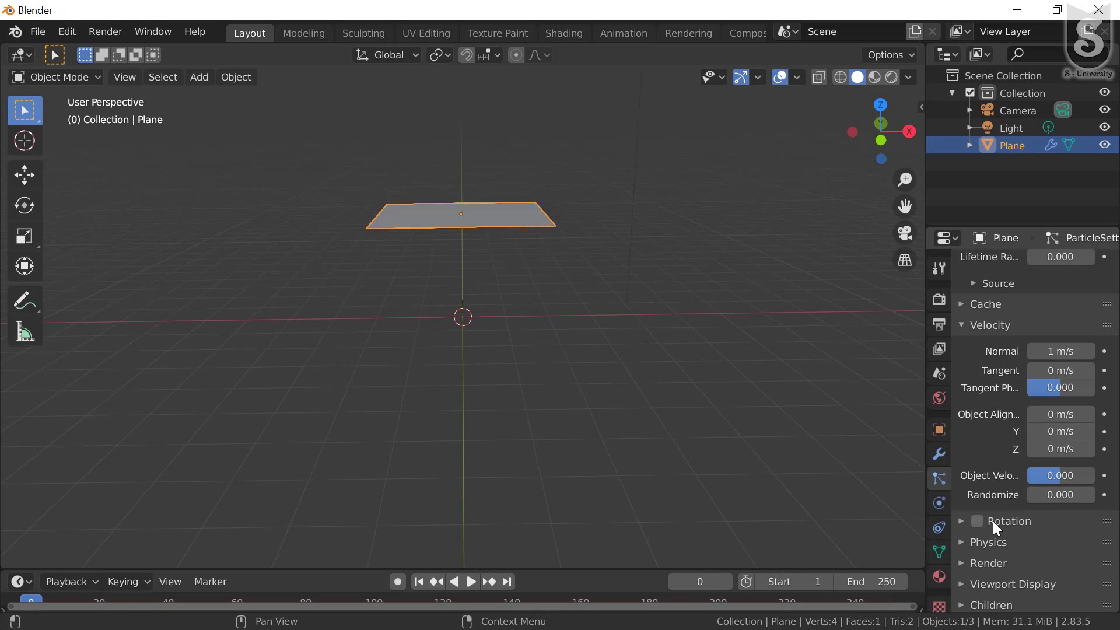
scroll(1037, 503, up, 4)
scroll(1028, 467, up, 1)
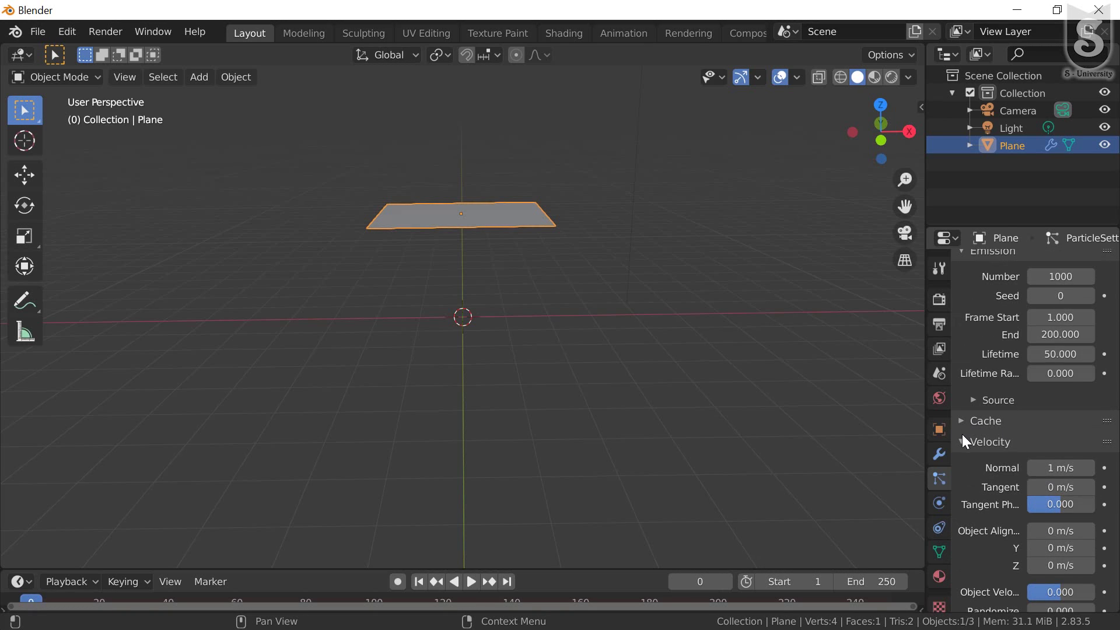
scroll(985, 475, down, 1)
scroll(992, 473, up, 3)
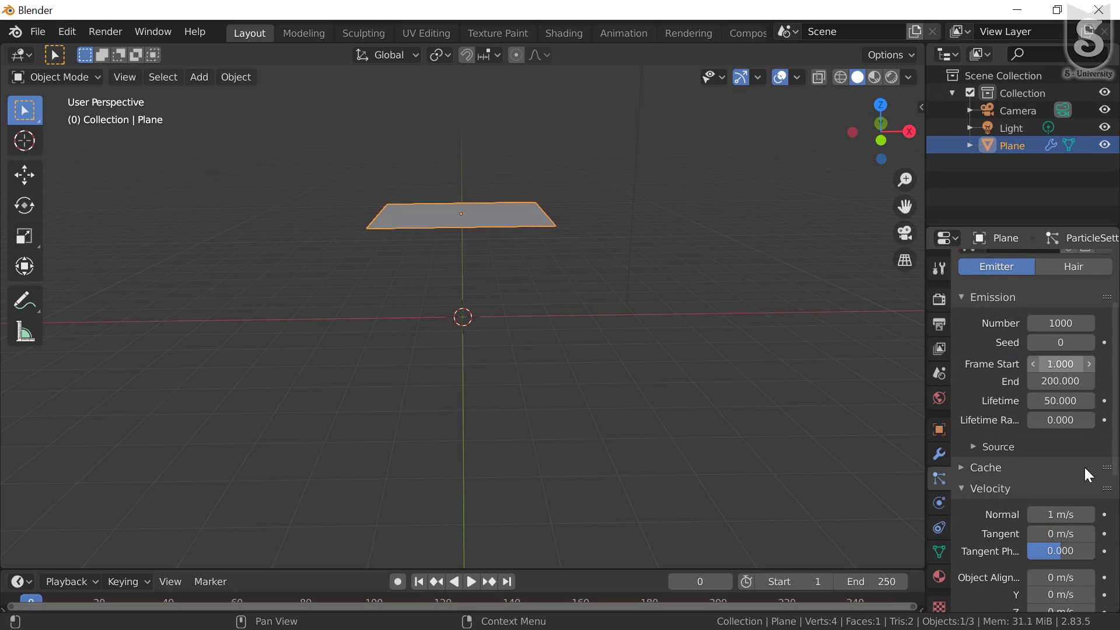
scroll(1043, 557, down, 3)
scroll(1041, 559, down, 3)
scroll(1041, 559, down, 2)
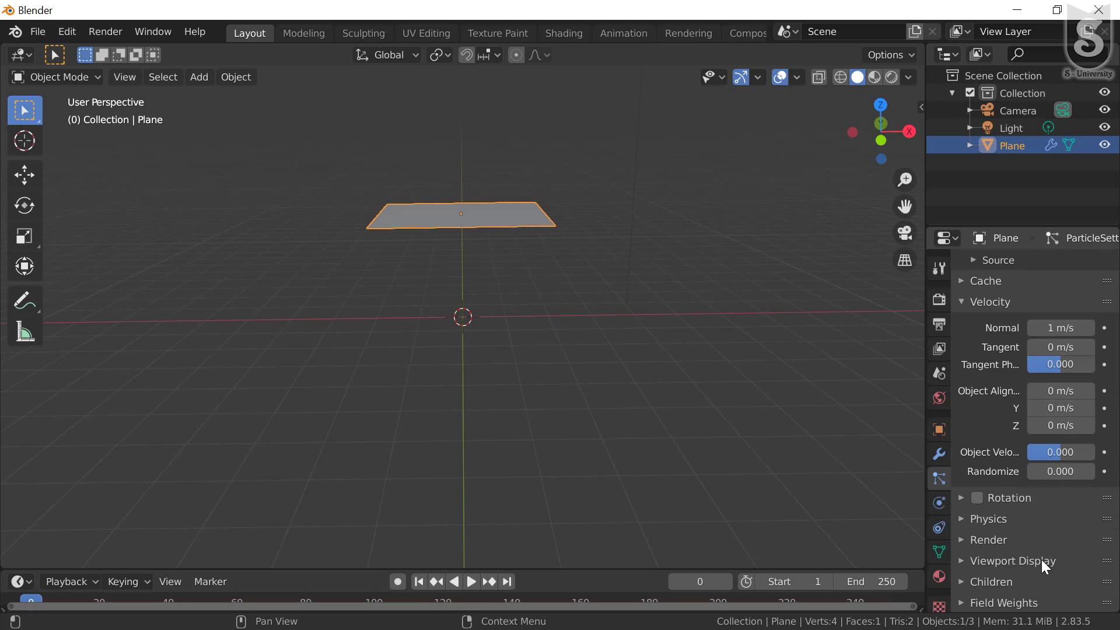
scroll(1042, 565, down, 2)
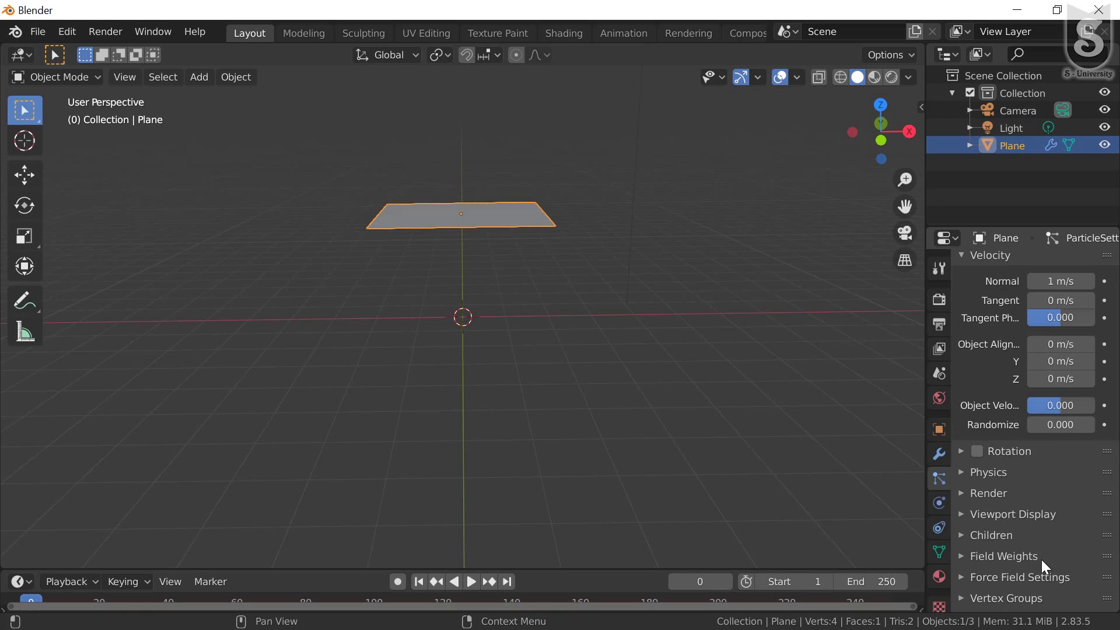
click(964, 472)
scroll(1031, 565, down, 2)
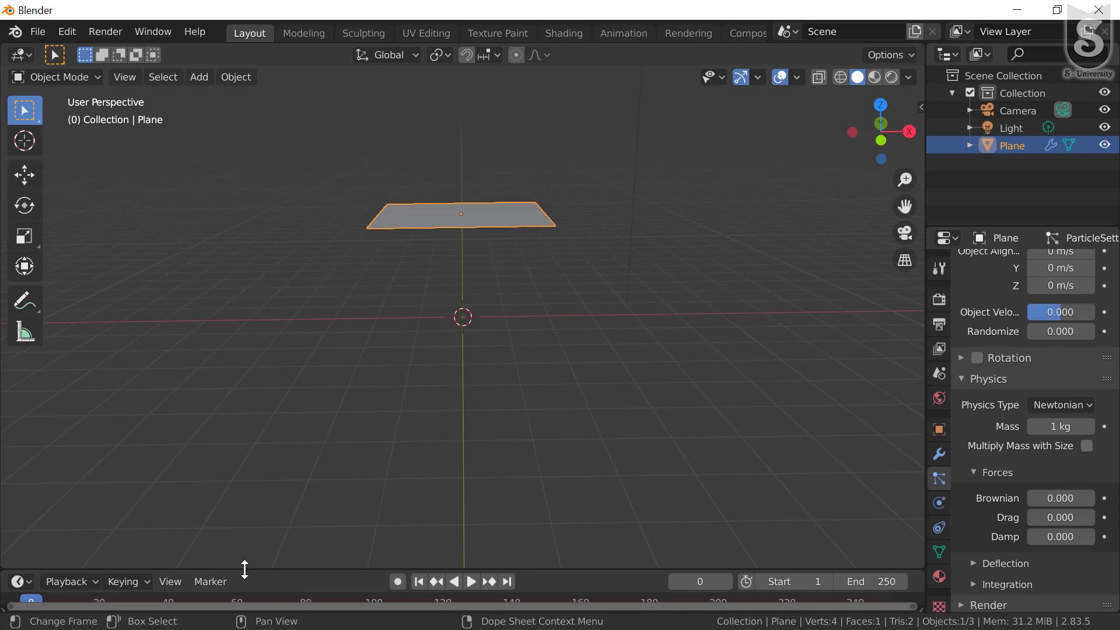
click(281, 472)
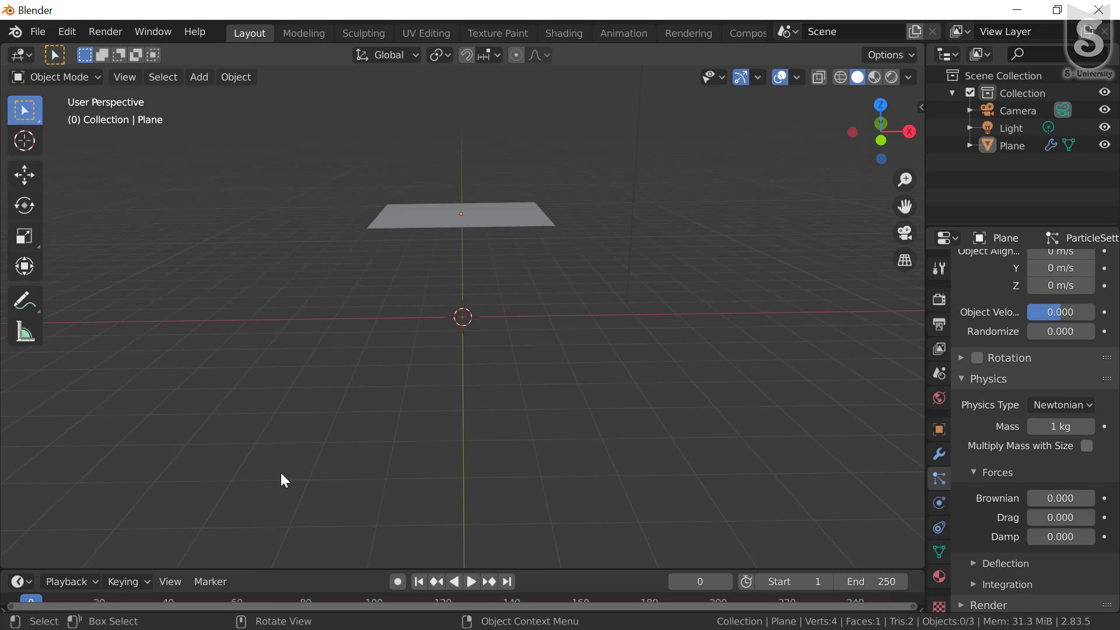
- Raise the particle Damp to 0.737 and preview the fall around frames 80–114
key(space)
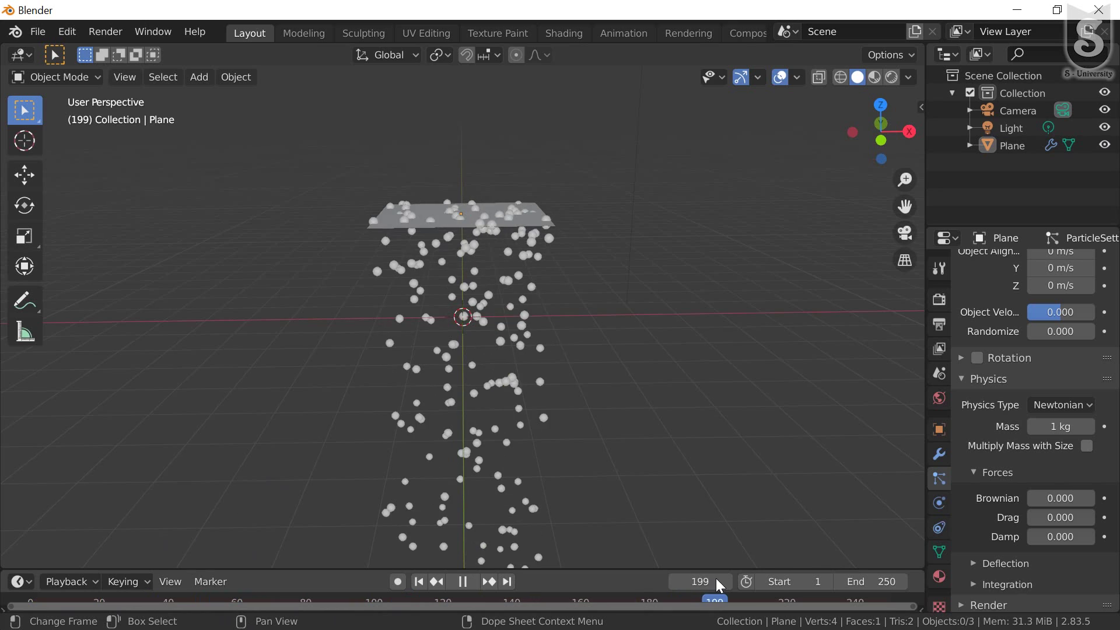
key(Escape)
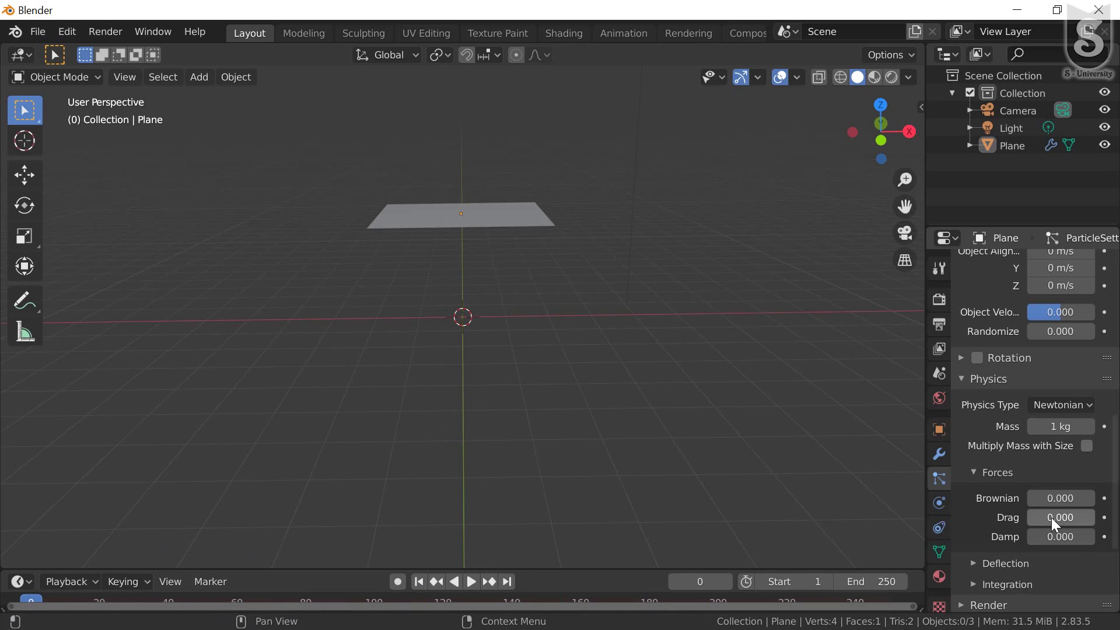
drag(1045, 535, 1077, 535)
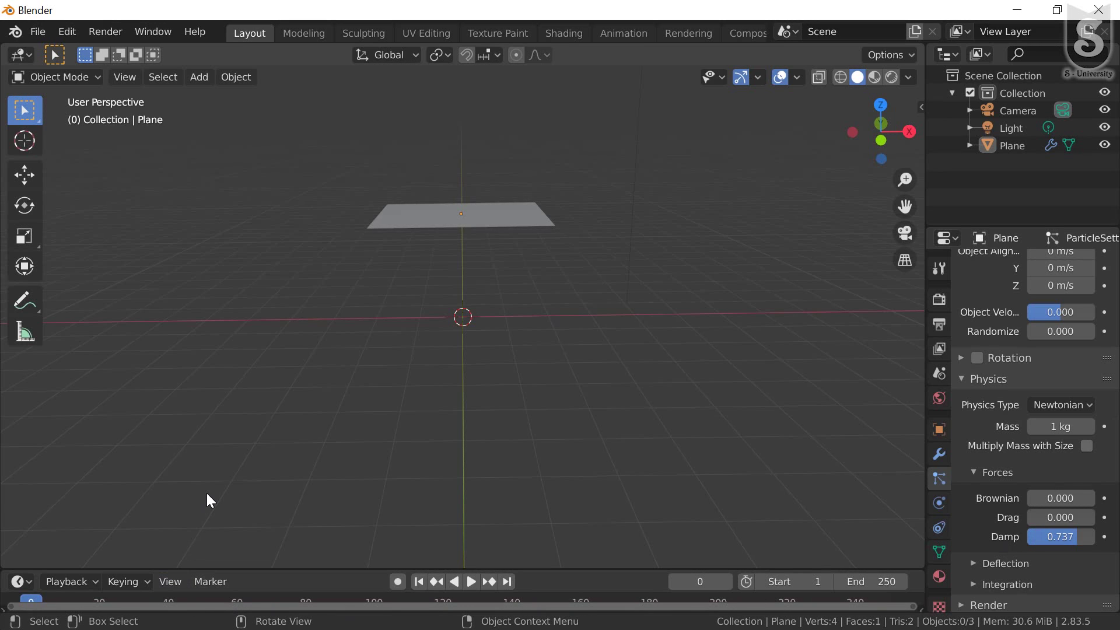
key(space)
drag(39, 594, 310, 607)
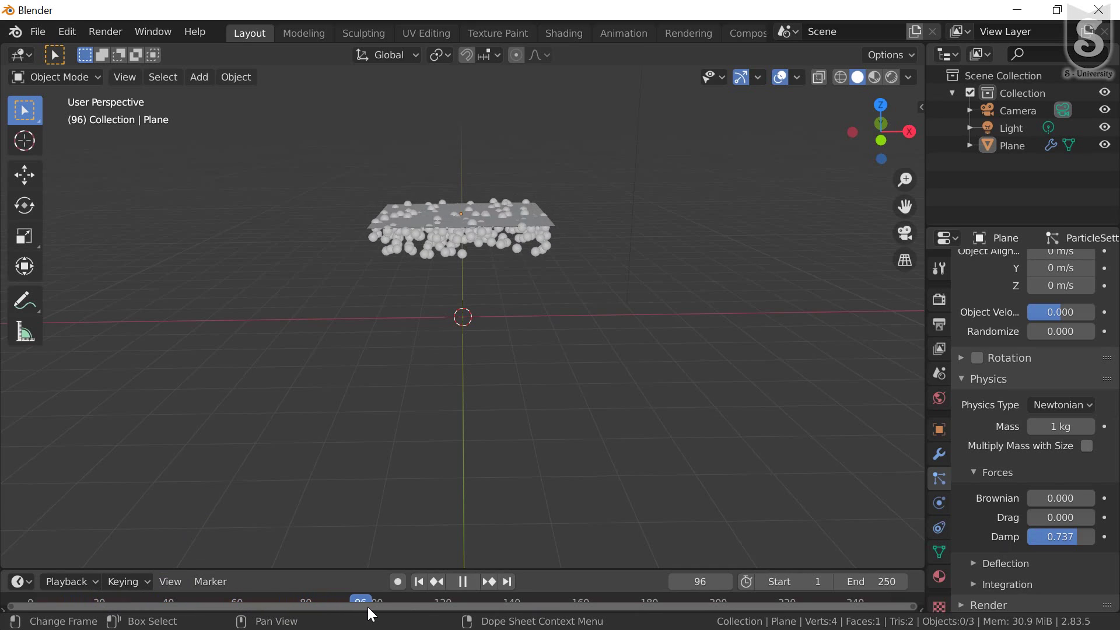
drag(310, 607, 355, 607)
- Lower Damp to 0.237, replay the fall, and enlarge the timeline area
key(space)
drag(1030, 536, 1042, 536)
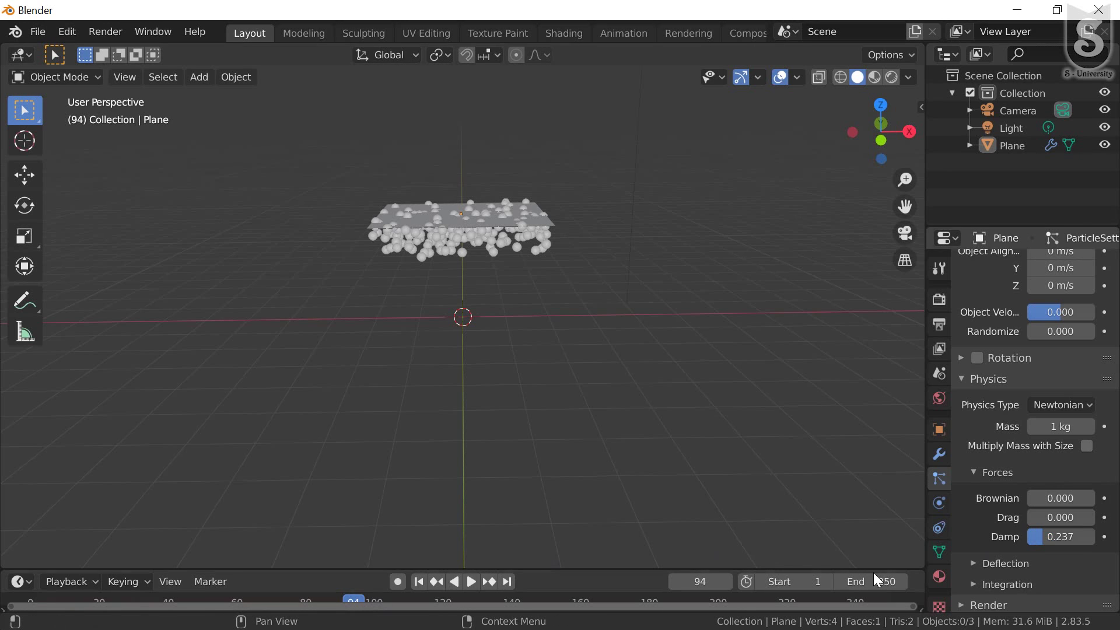
key(space)
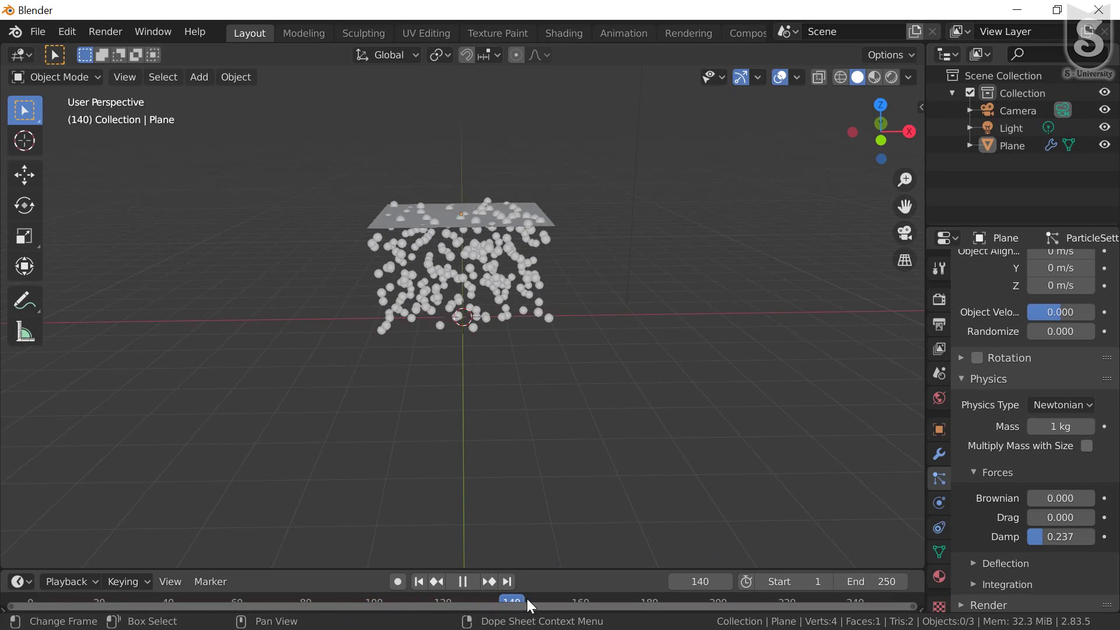
mouse_move(643, 603)
mouse_down()
mouse_move(303, 597)
mouse_move(634, 596)
mouse_up()
key(Escape)
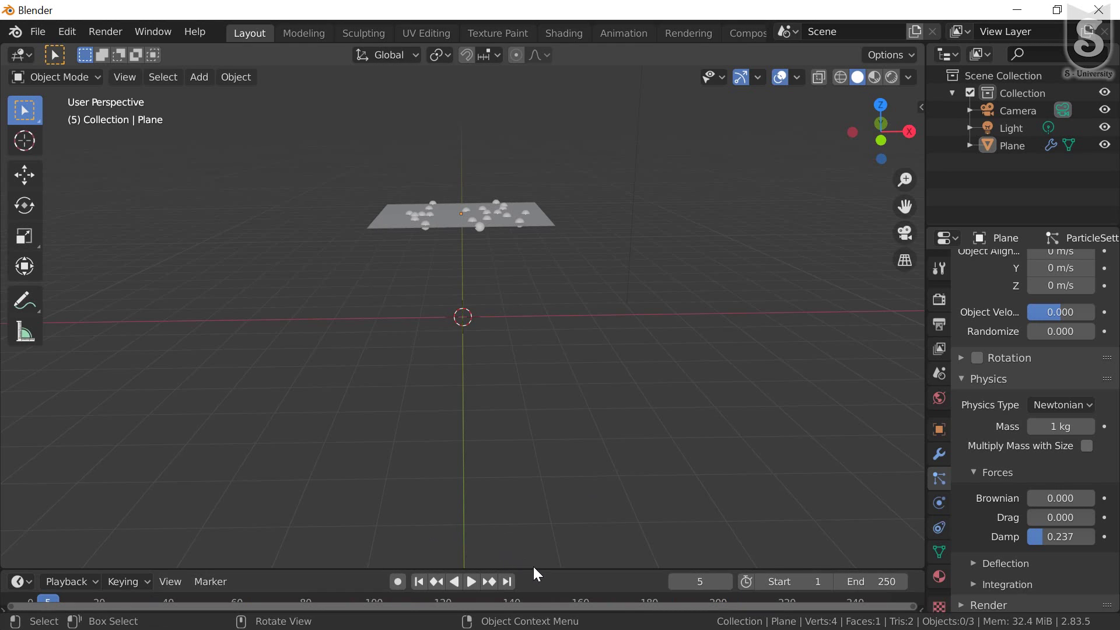
drag(534, 569, 533, 503)
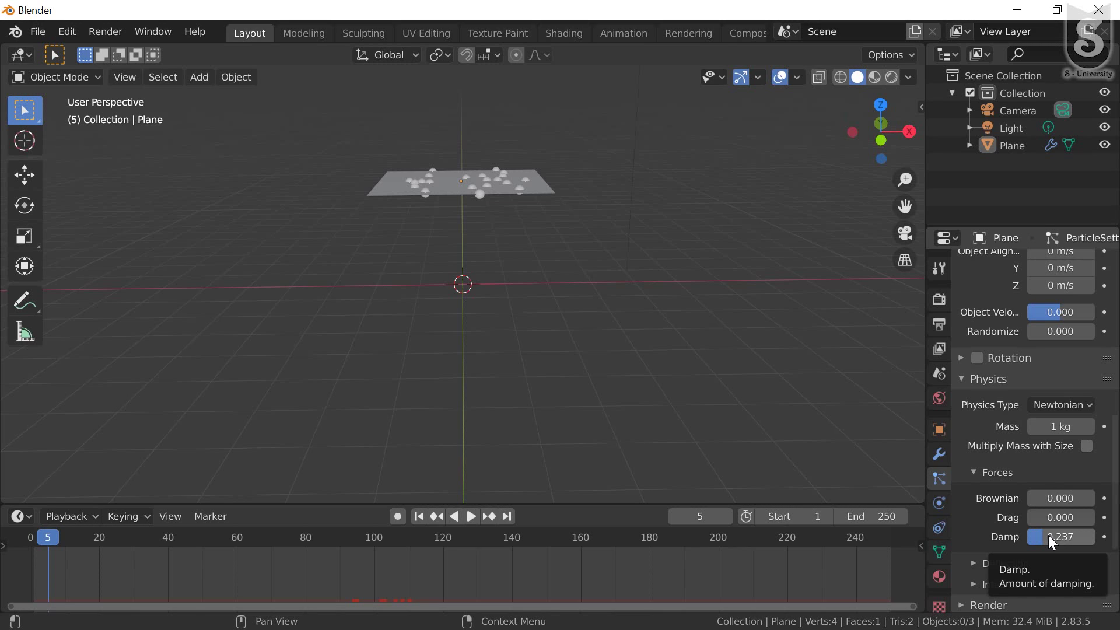
- Keyframe the Damp value at frame 5, play it back, and return to frame 0
key(i)
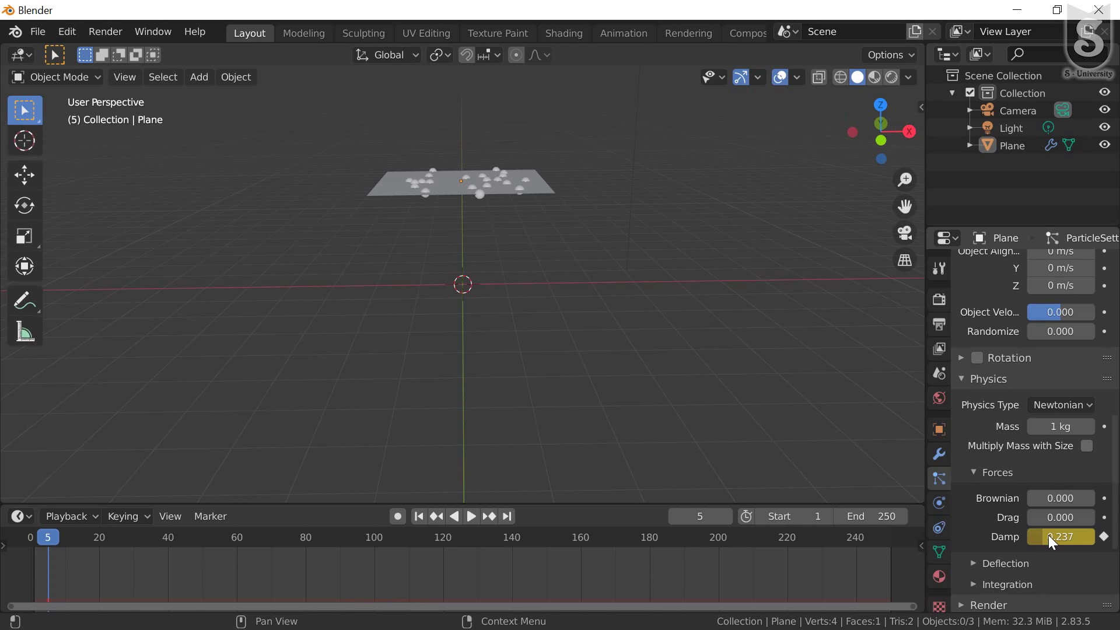
key(space)
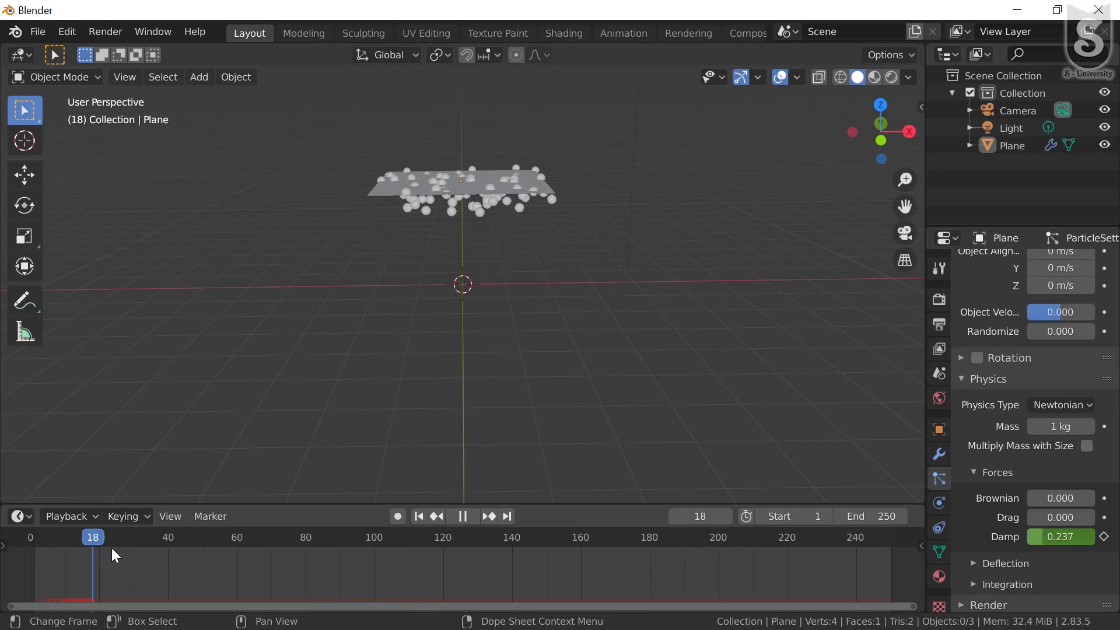
drag(134, 554, 19, 534)
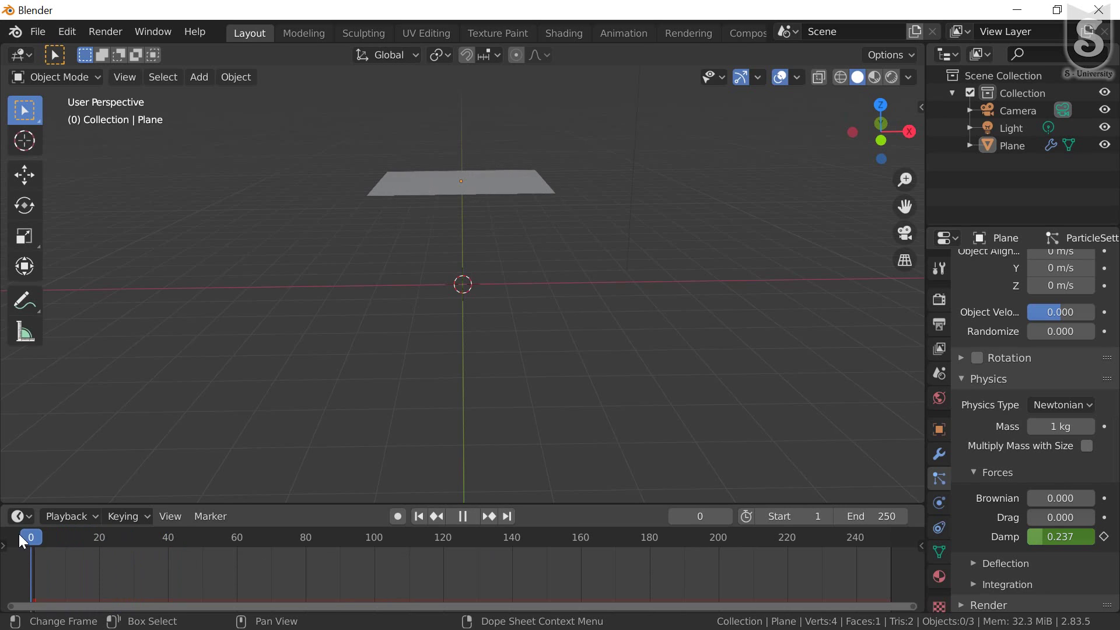
key(space)
key(Home)
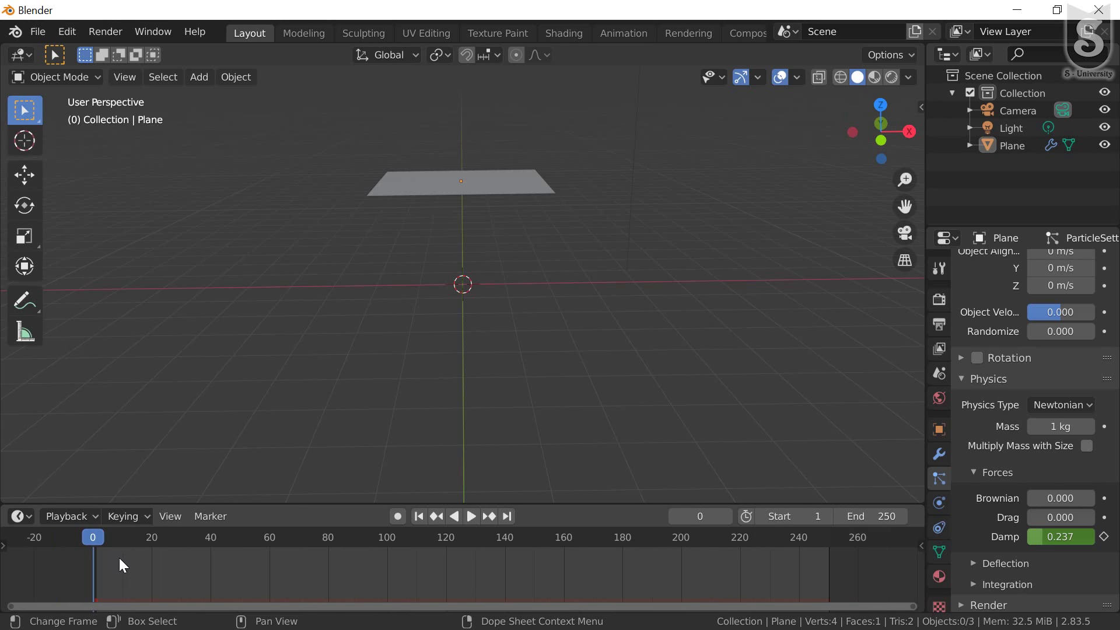
scroll(111, 572, down, 1)
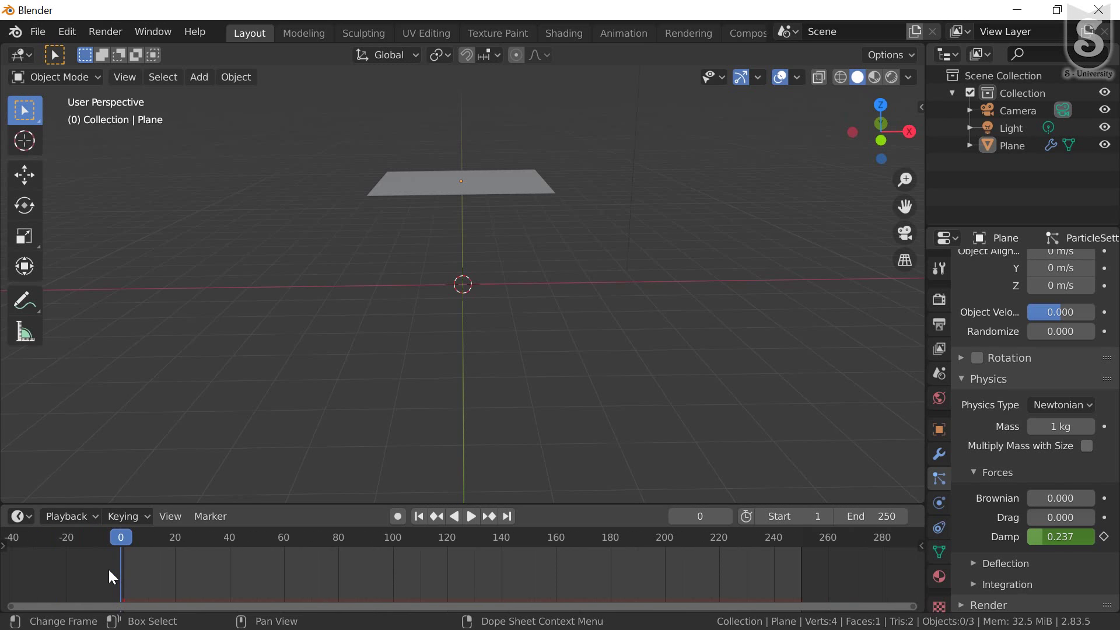
- Delete the plane's Damp keyframe and reset Damp to 0
click(483, 183)
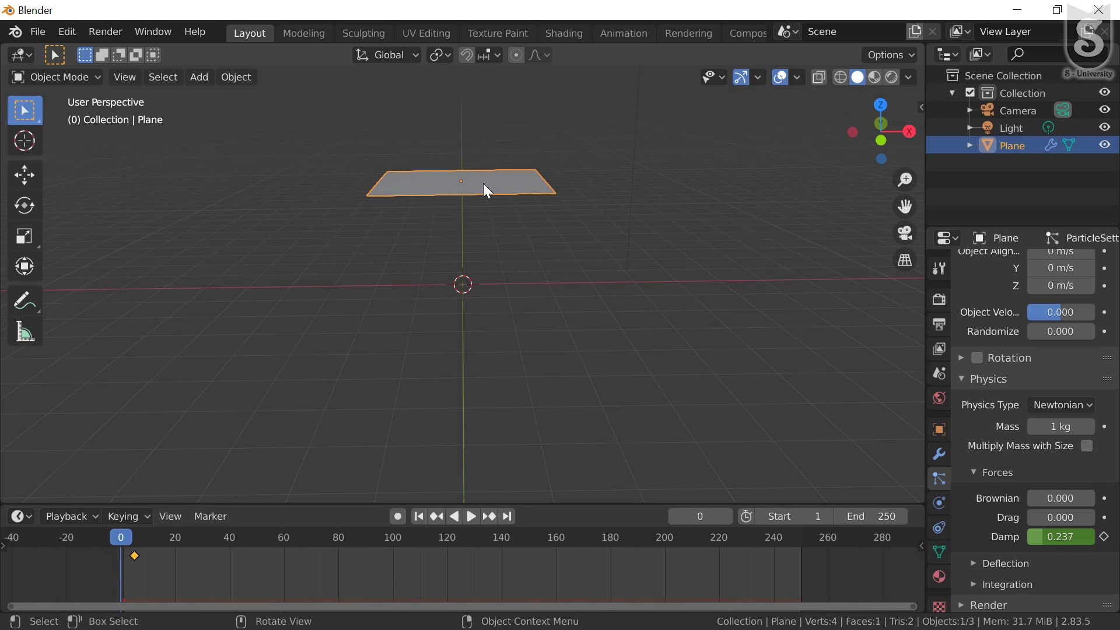
key(x)
click(117, 552)
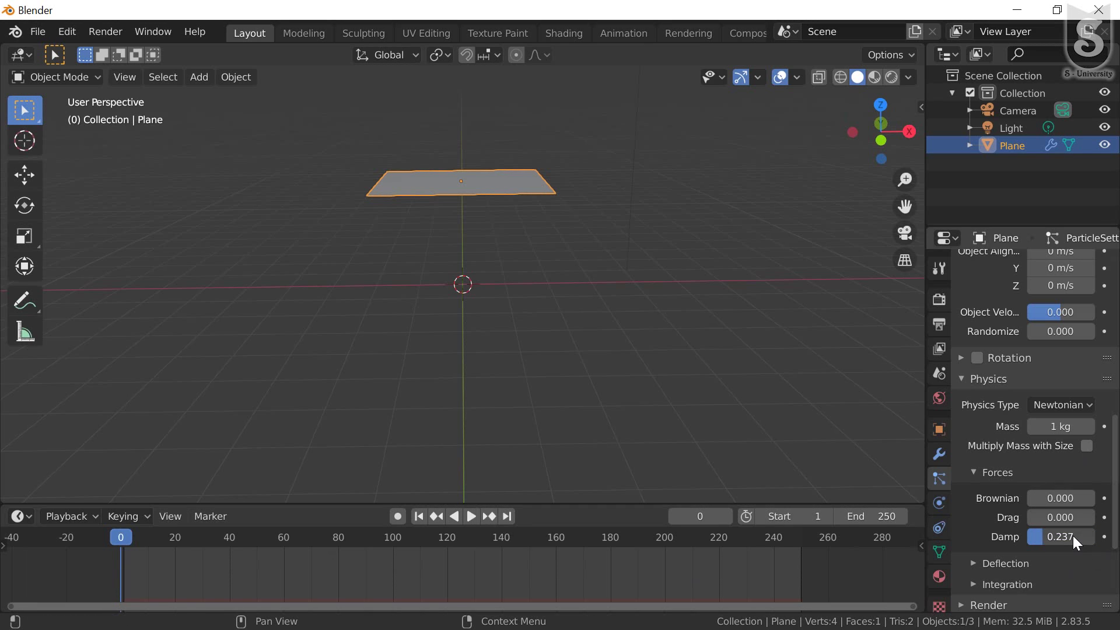
key(BackSpace)
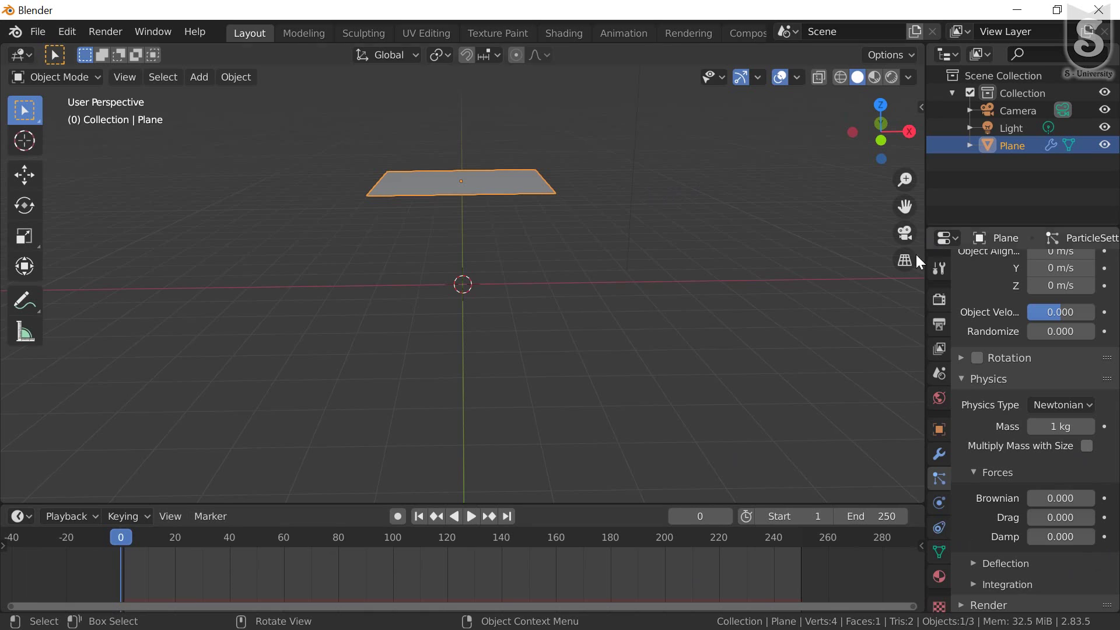
scroll(486, 251, up, 1)
scroll(493, 261, down, 1)
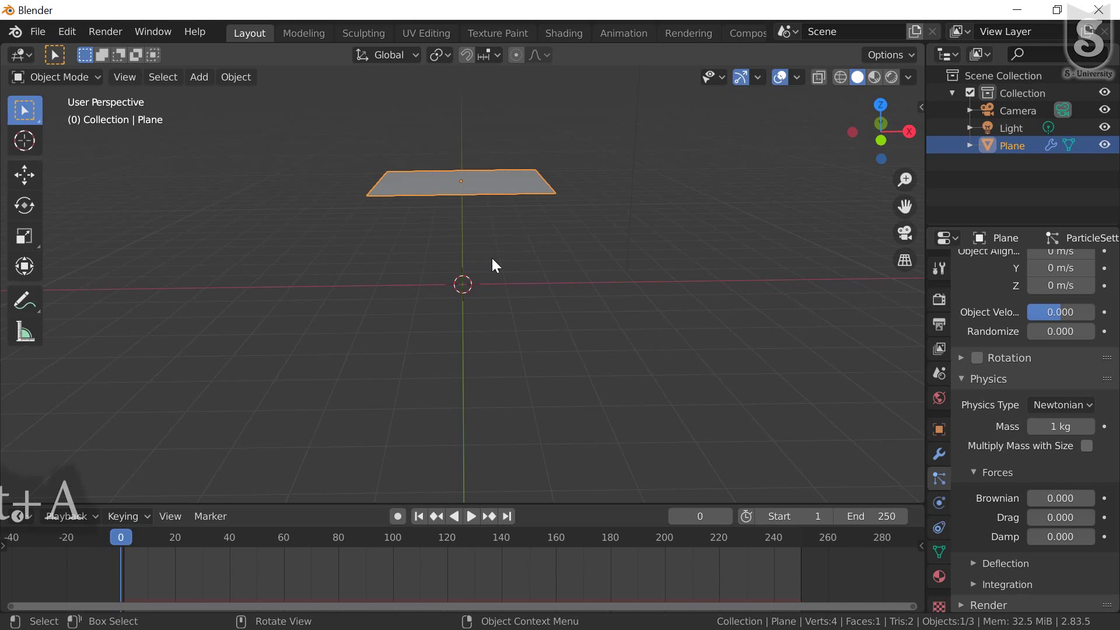
- Add a Suzanne monkey mesh and move it into a new Collection 2
key(shift+a)
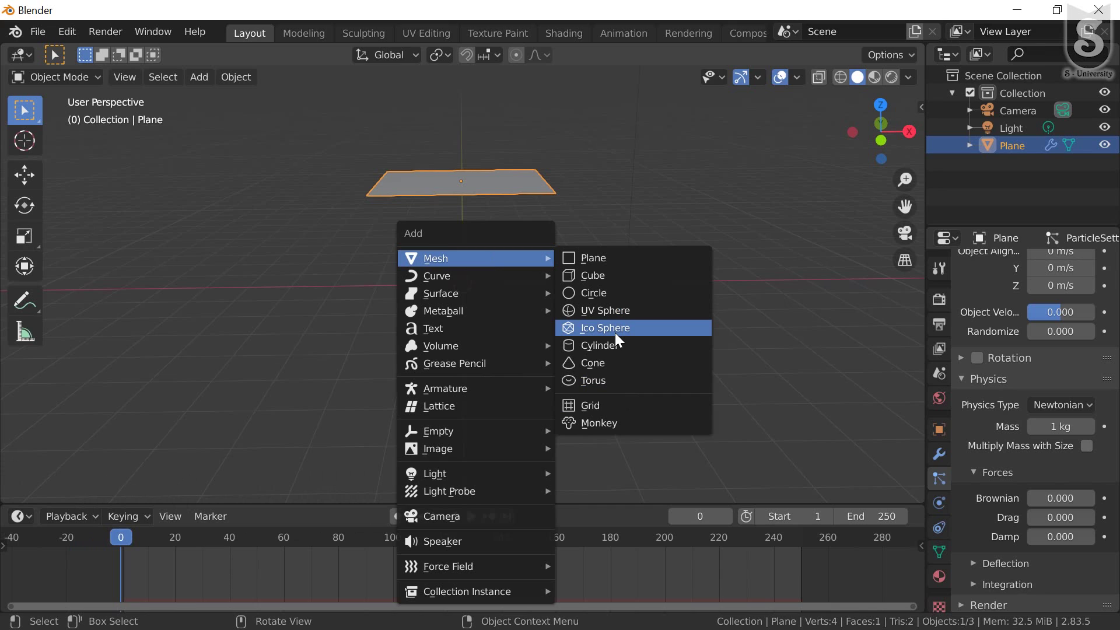
click(599, 436)
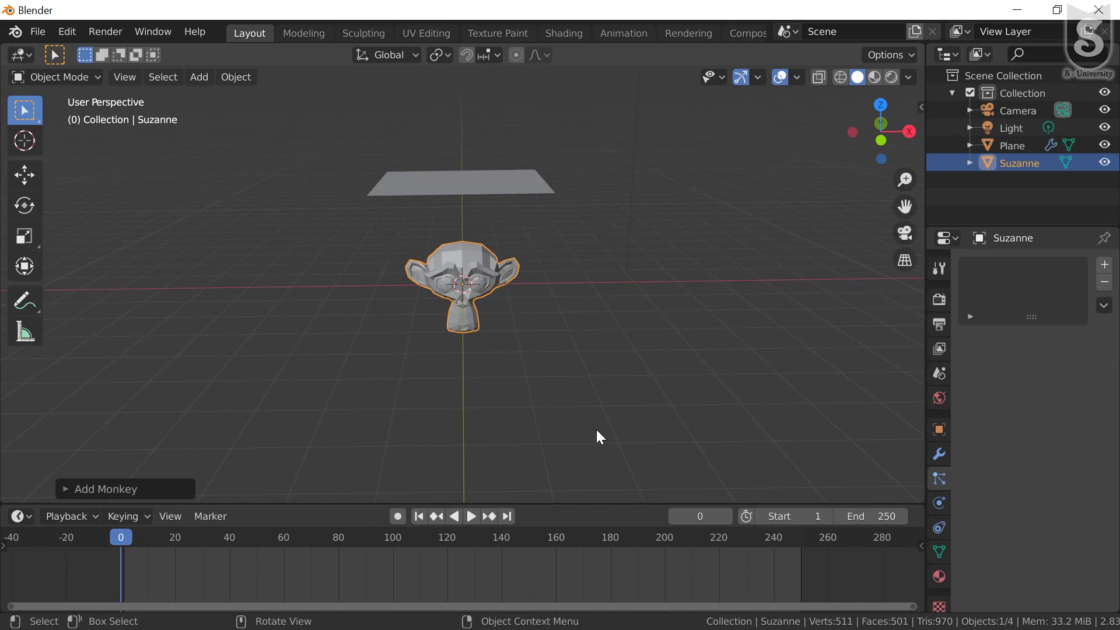
scroll(461, 314, down, 1)
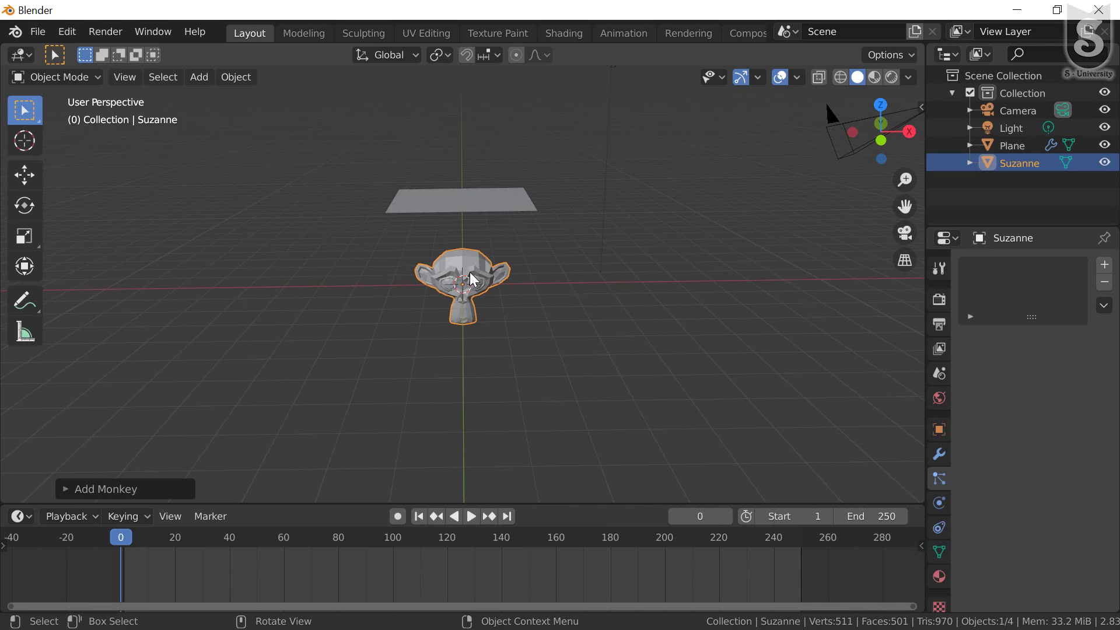
key(m)
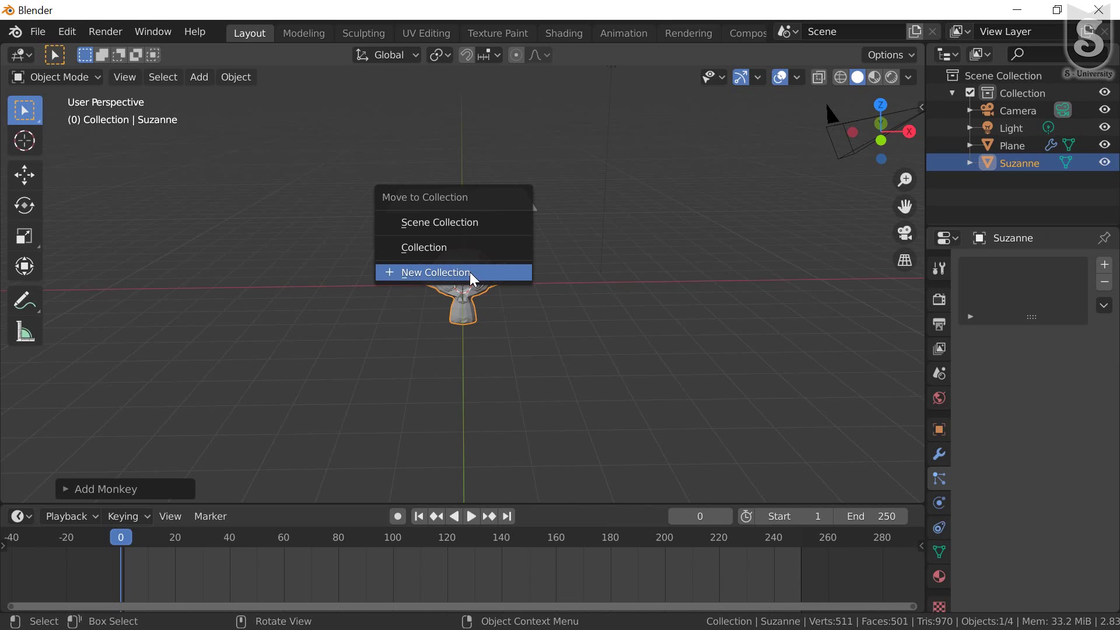
click(472, 273)
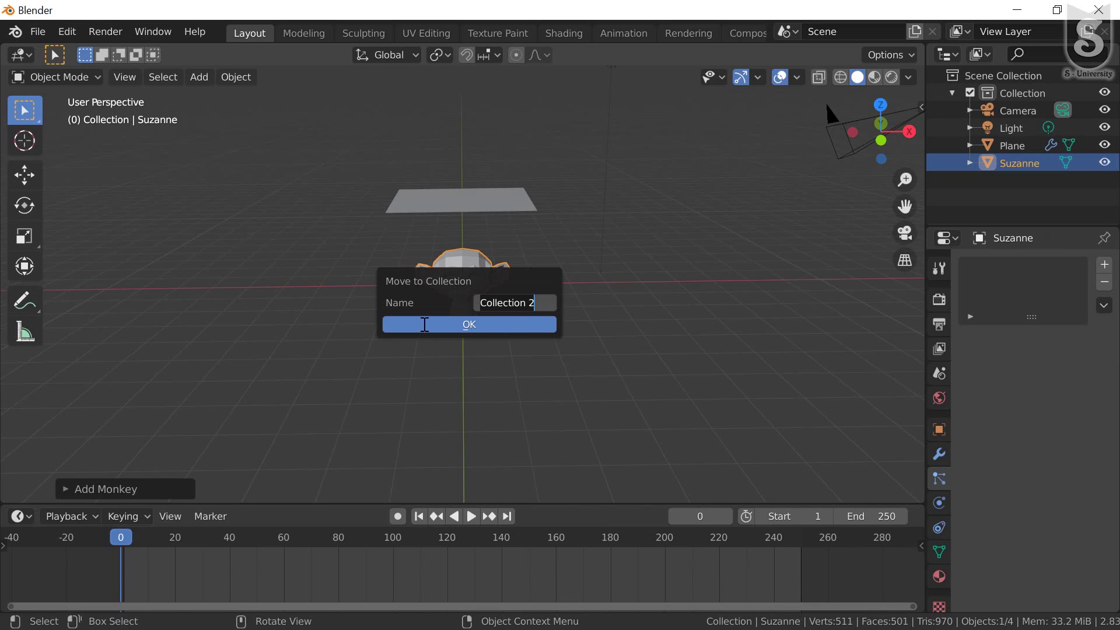
click(449, 324)
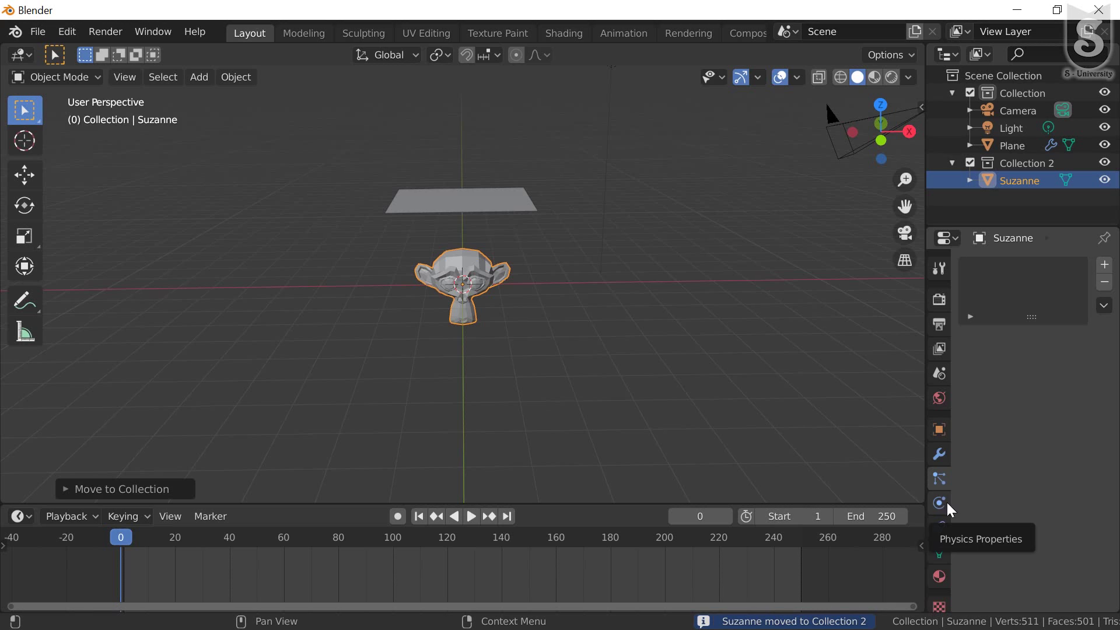
- Set the plane's particle Render As option to Collection
click(492, 203)
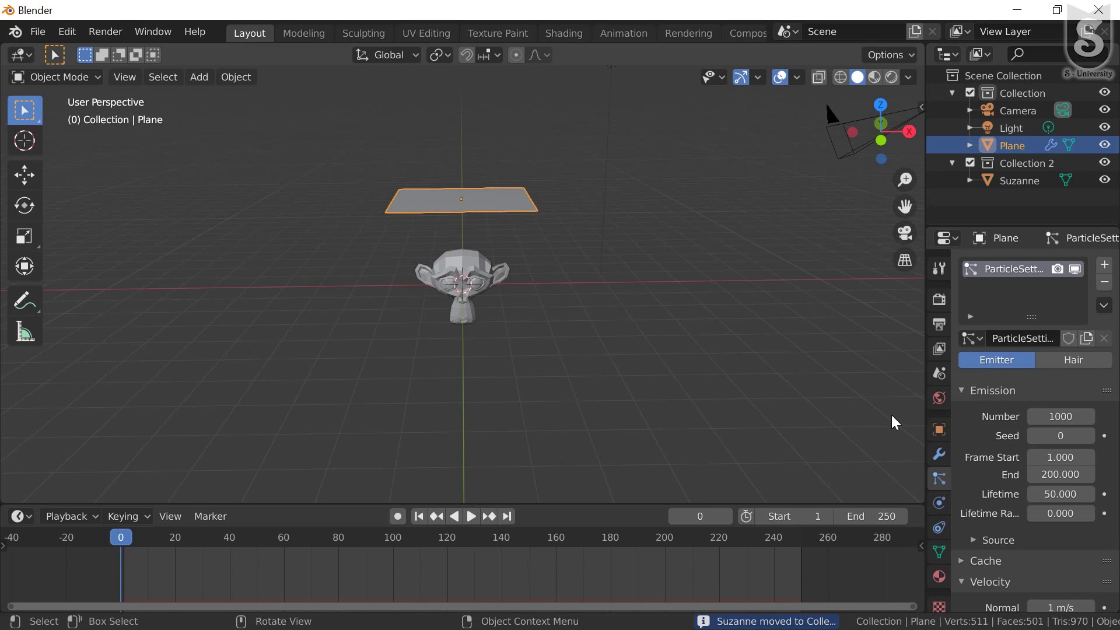
scroll(1025, 430, down, 2)
scroll(1026, 431, down, 2)
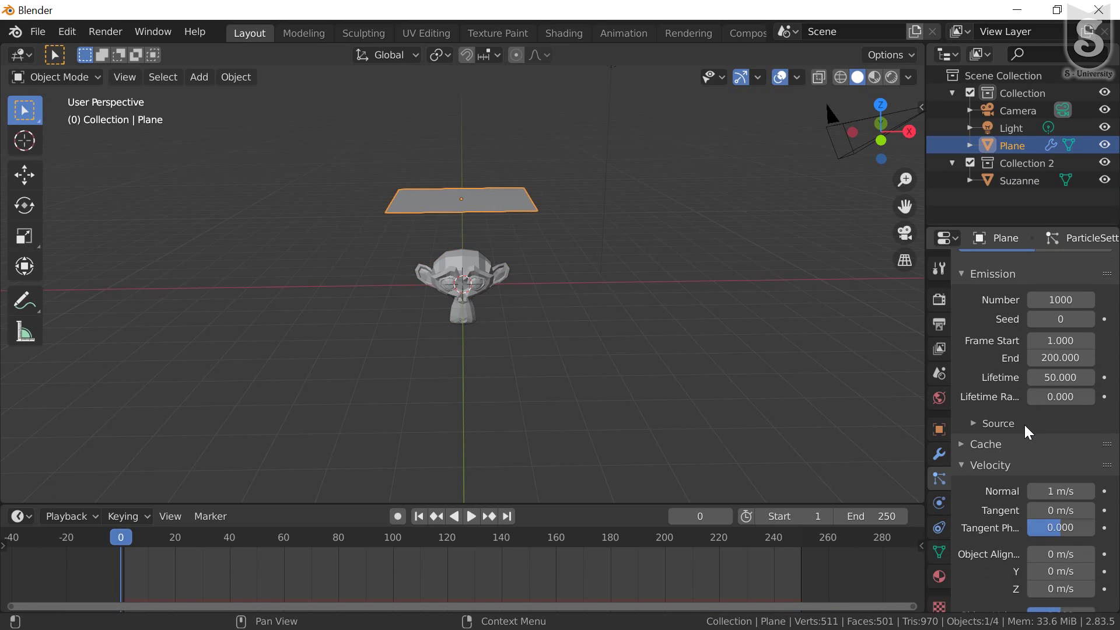
scroll(1027, 431, down, 6)
scroll(1028, 432, down, 2)
scroll(1027, 427, down, 2)
scroll(1026, 427, down, 6)
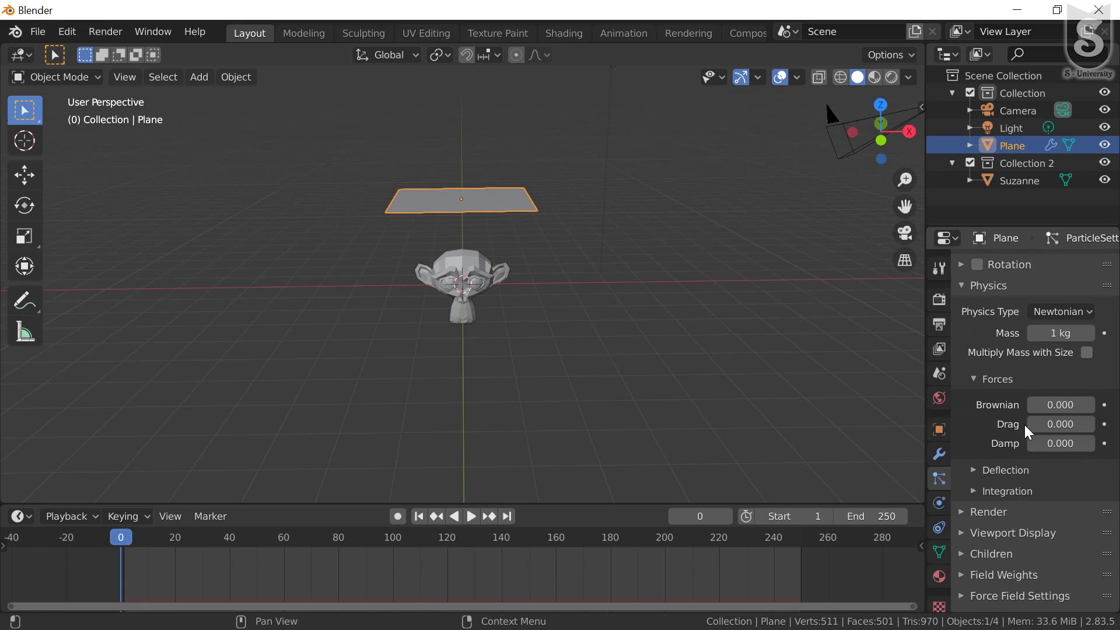
scroll(1027, 428, down, 2)
click(980, 458)
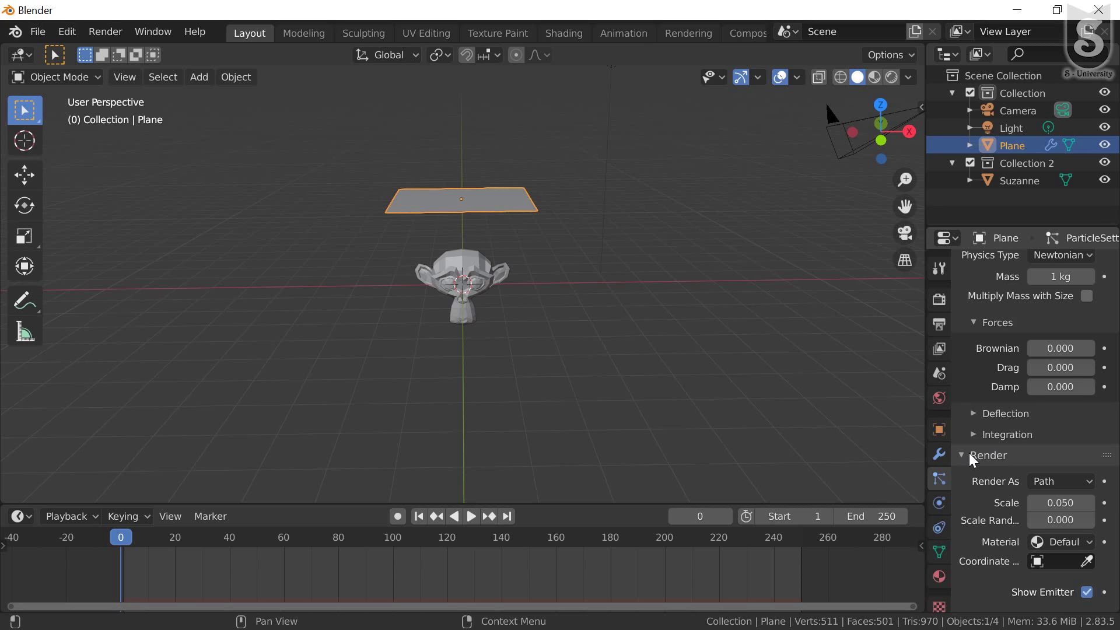
scroll(992, 462, down, 1)
scroll(1031, 467, down, 4)
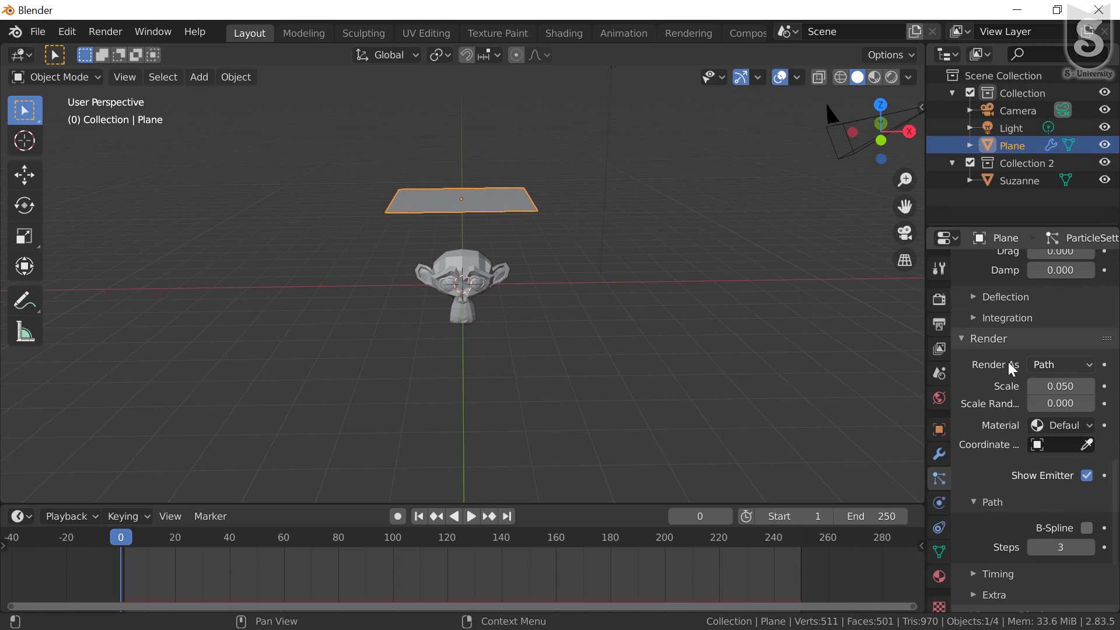
click(1081, 369)
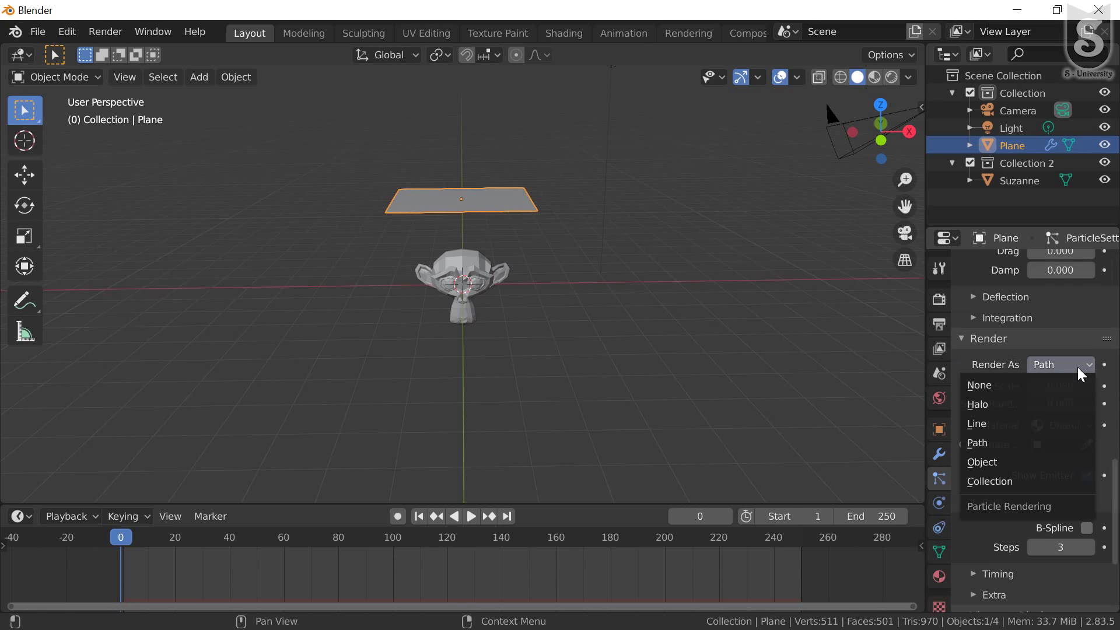
click(1001, 481)
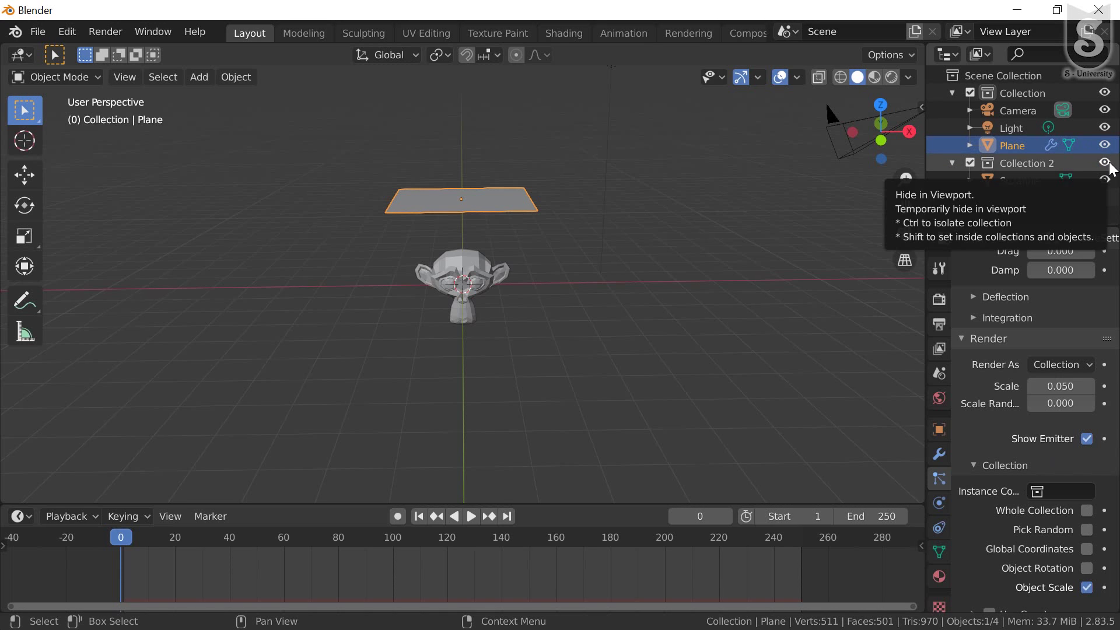
- Hide Collection 2 in the Outliner so Suzanne no longer shows
click(1105, 164)
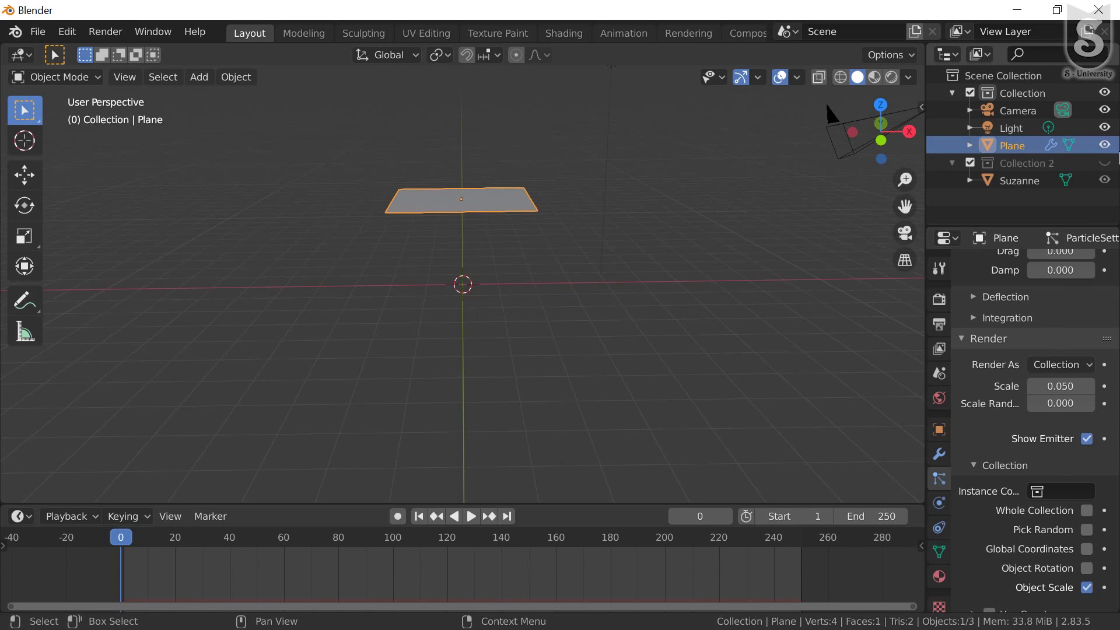
scroll(990, 507, down, 1)
scroll(995, 510, down, 2)
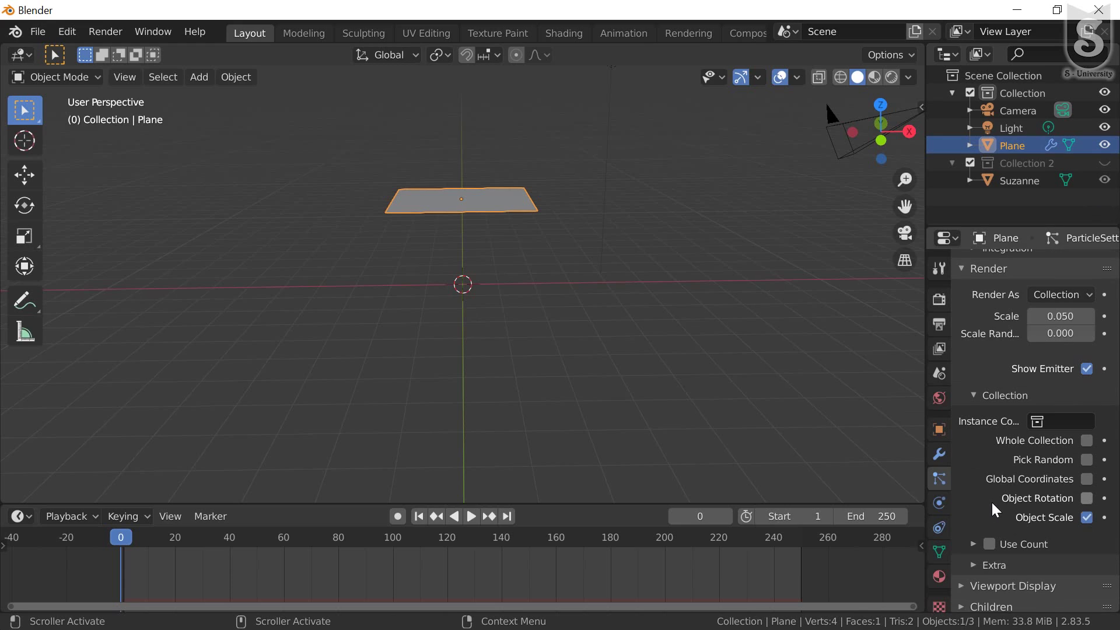
scroll(995, 510, up, 1)
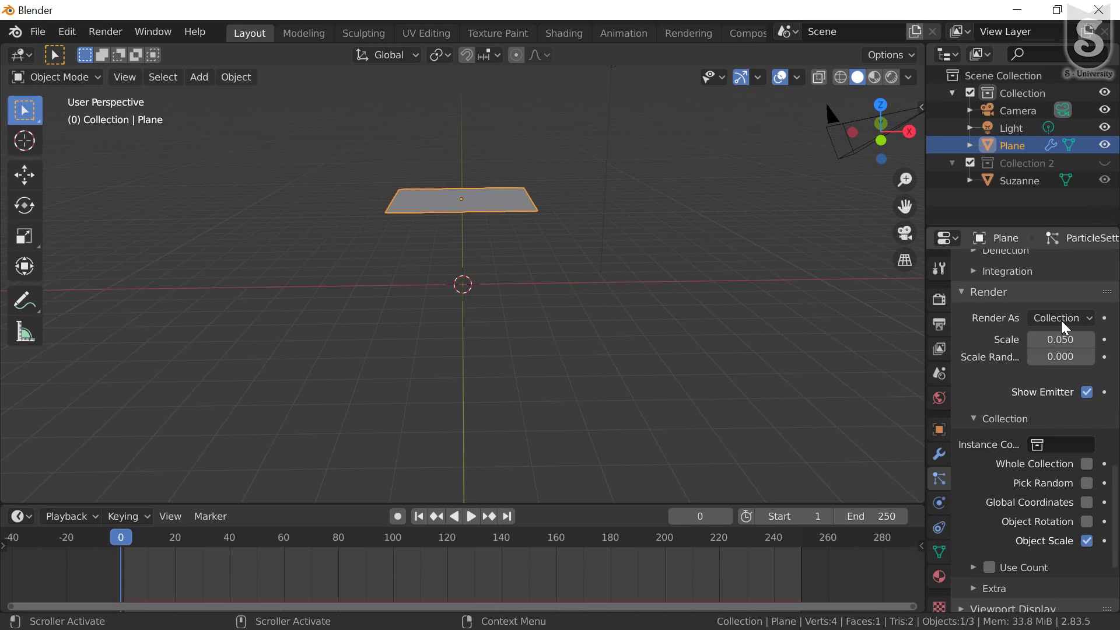
- Set Instance Collection to Collection 2 so the particles fall as monkeys, and preview them
click(1057, 445)
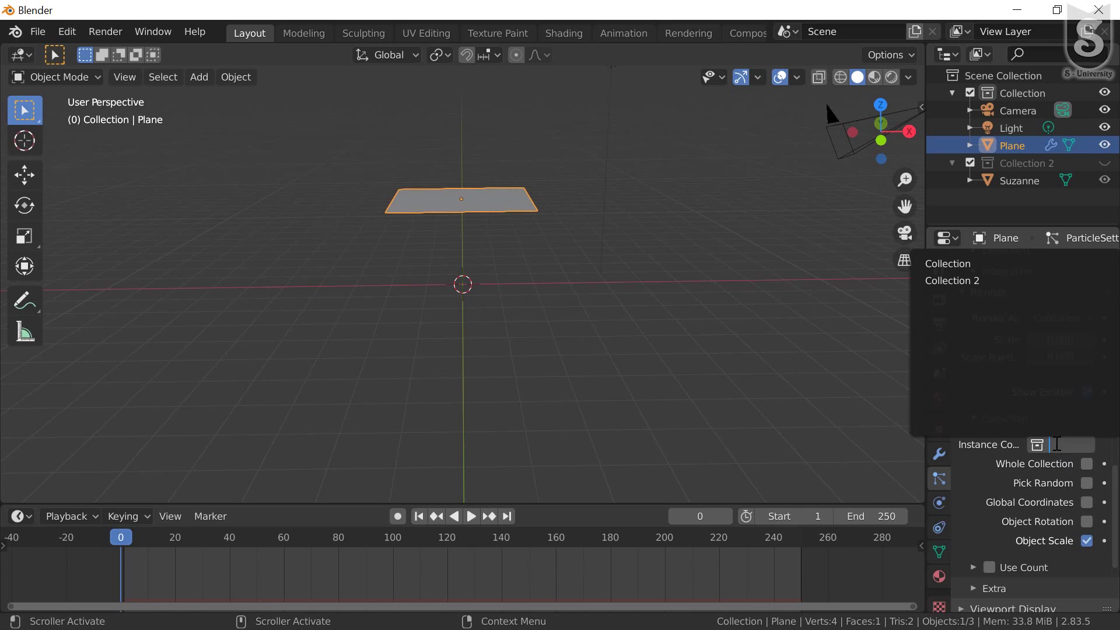
click(960, 281)
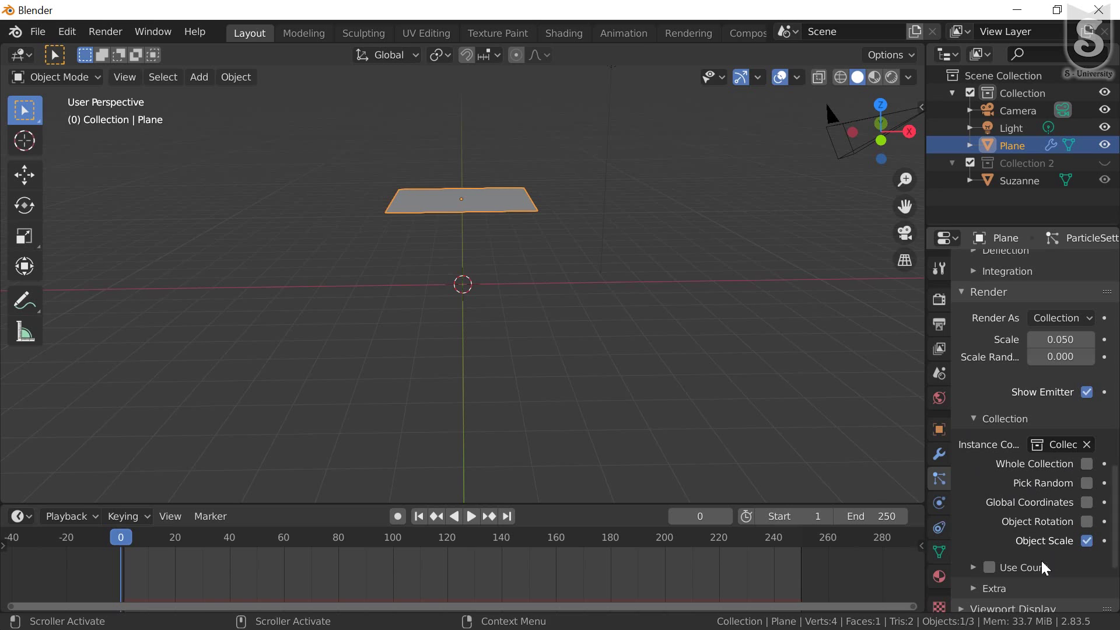
key(space)
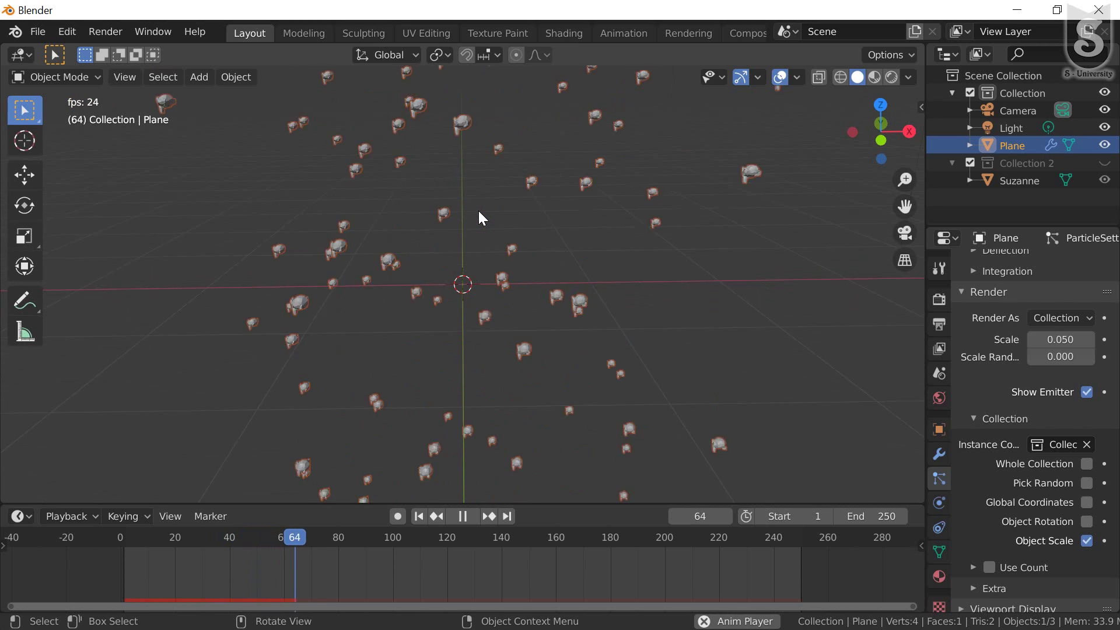
mouse_move(478, 212)
middle_down()
mouse_move(400, 264)
mouse_move(384, 262)
middle_up()
key(space)
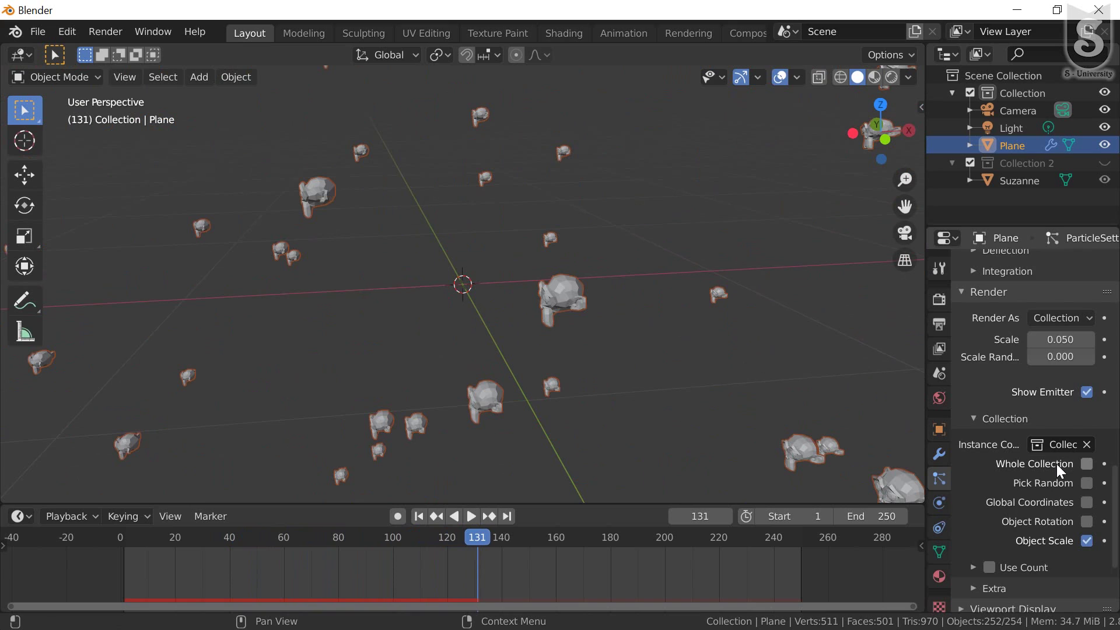
- Raise the particle scale from 0.050 to 0.190 and replay the animation
scroll(1057, 464, up, 2)
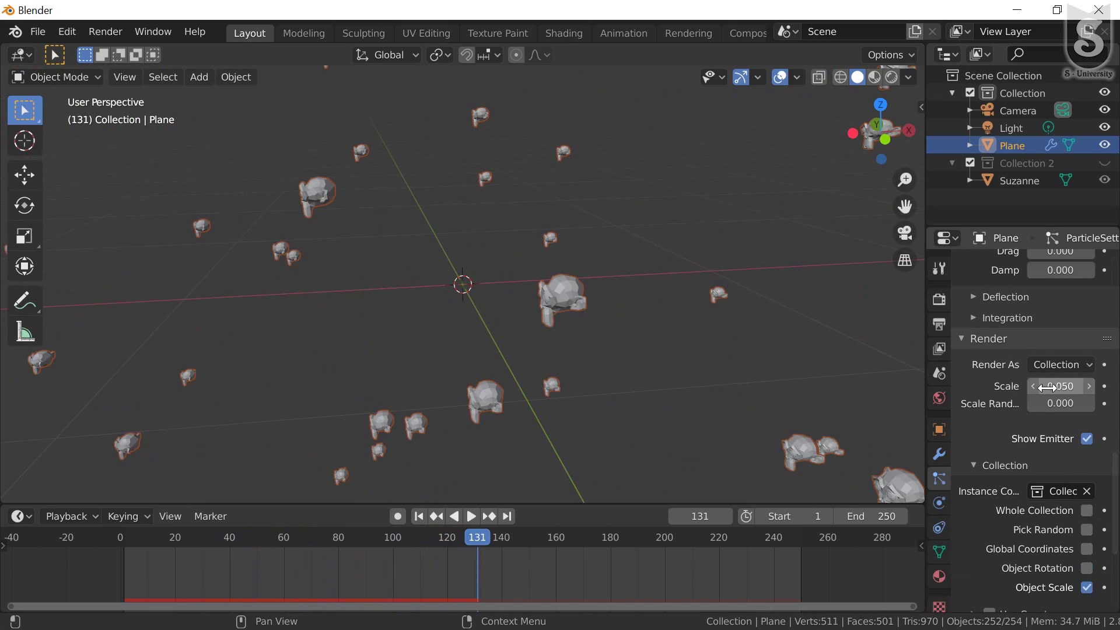
drag(1049, 387, 1086, 386)
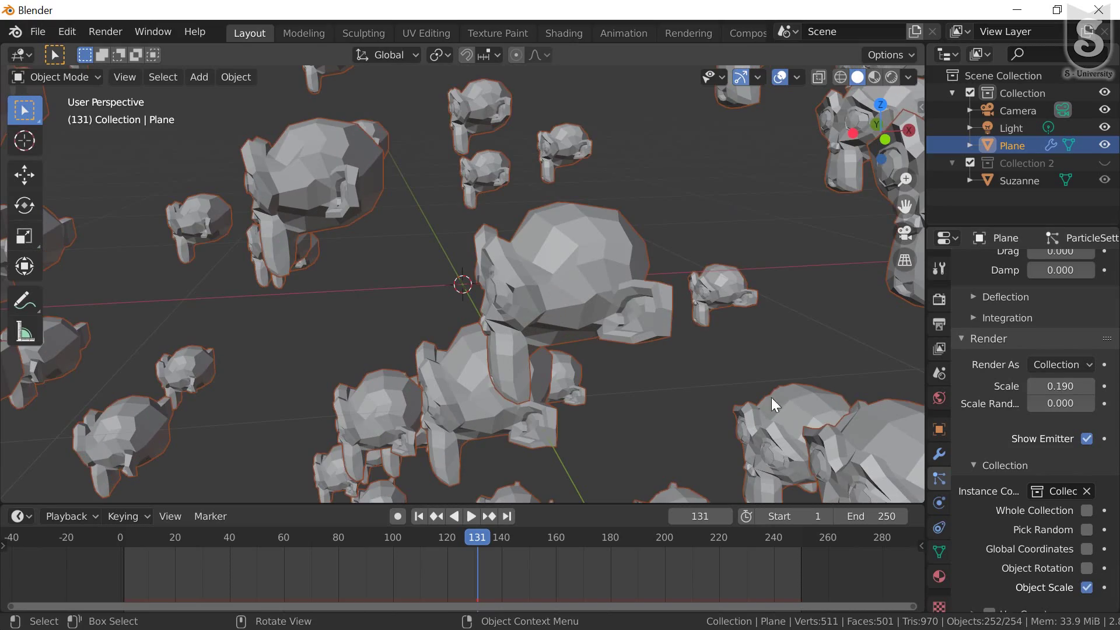
scroll(590, 409, down, 5)
scroll(589, 404, down, 1)
key(space)
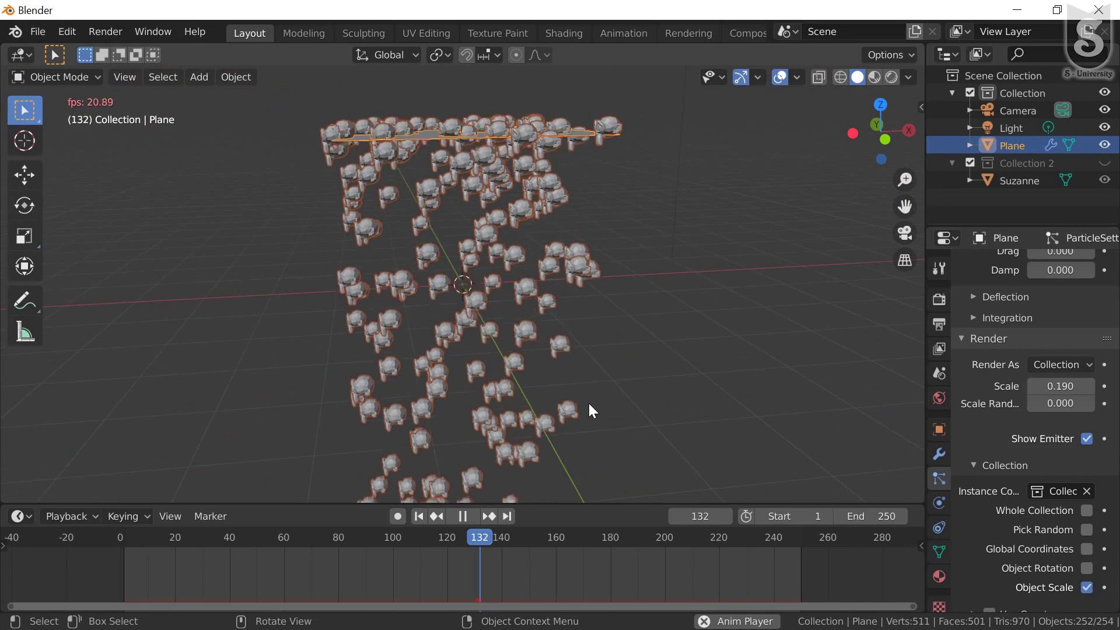
scroll(485, 346, up, 2)
scroll(485, 346, up, 3)
scroll(481, 346, up, 3)
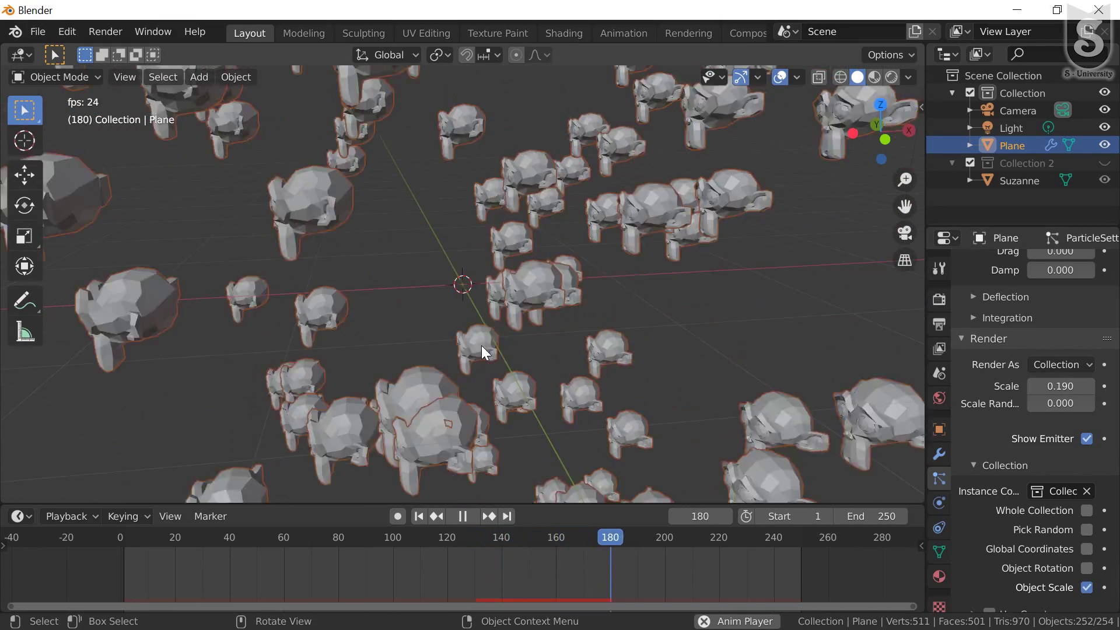
key(space)
- View the enlarged monkeys from the front and side while replaying the animation
mouse_move(469, 348)
middle_down()
mouse_move(570, 320)
mouse_move(537, 329)
mouse_move(548, 305)
mouse_move(556, 321)
mouse_move(527, 281)
mouse_move(520, 293)
middle_up()
scroll(537, 333, up, 2)
scroll(531, 324, down, 2)
scroll(526, 321, down, 2)
scroll(520, 293, down, 3)
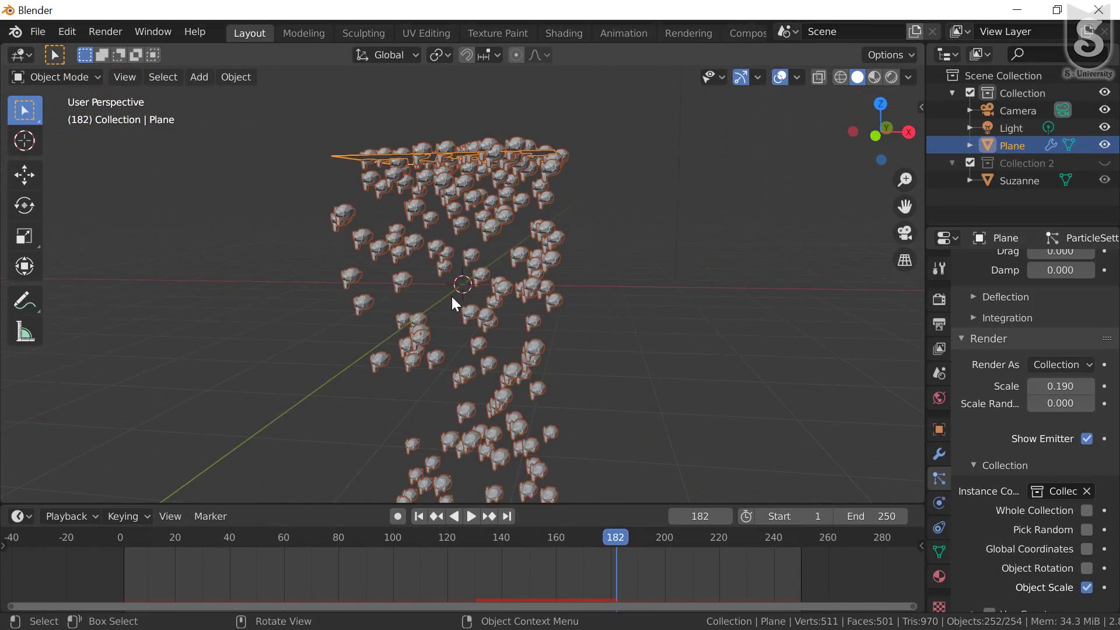
mouse_move(452, 297)
middle_down()
mouse_move(552, 302)
mouse_move(544, 274)
middle_up()
key(space)
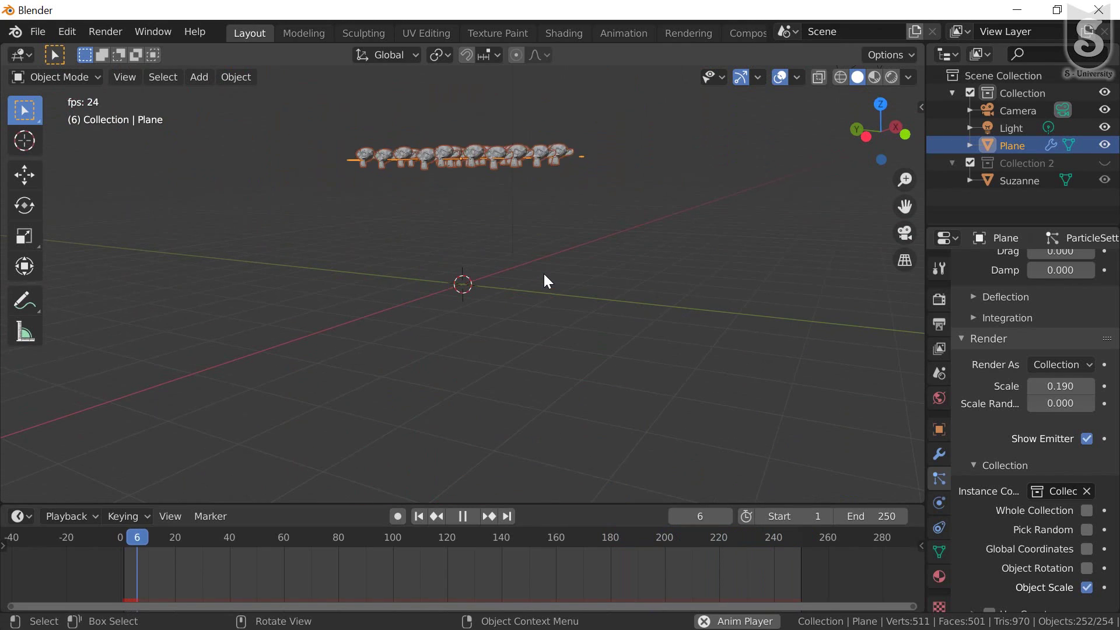
key(space)
- Check the monkeys from a slightly rotated view, then scrub the timeline back to an early frame
scroll(511, 246, up, 3)
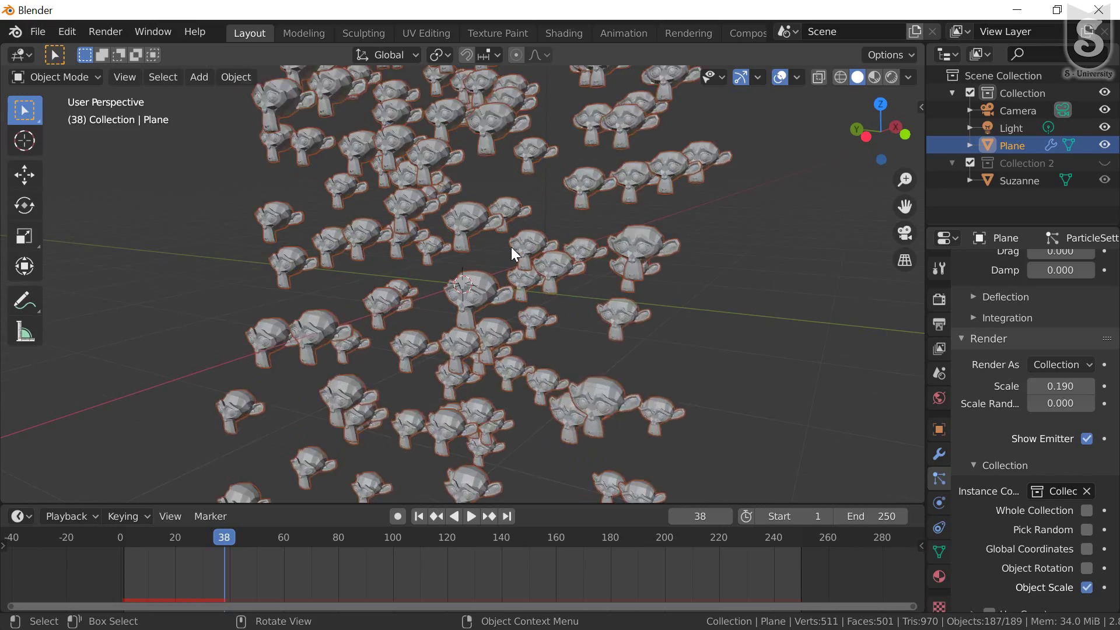
scroll(511, 246, up, 3)
scroll(511, 247, up, 3)
middle_drag(511, 247, 588, 237)
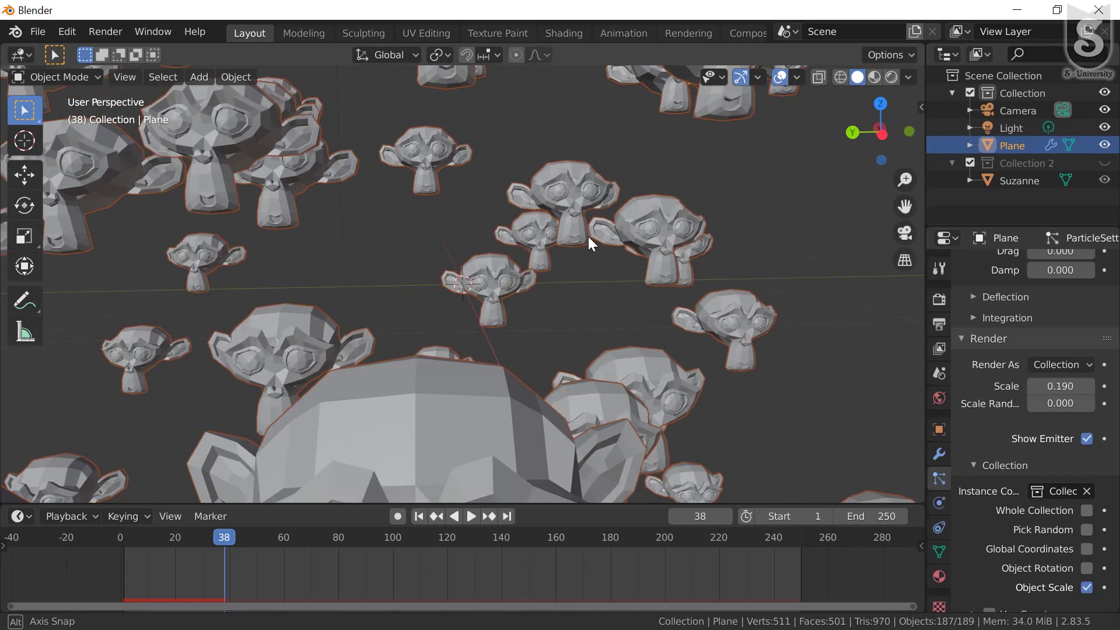
scroll(543, 260, down, 3)
scroll(541, 264, down, 3)
scroll(541, 265, down, 2)
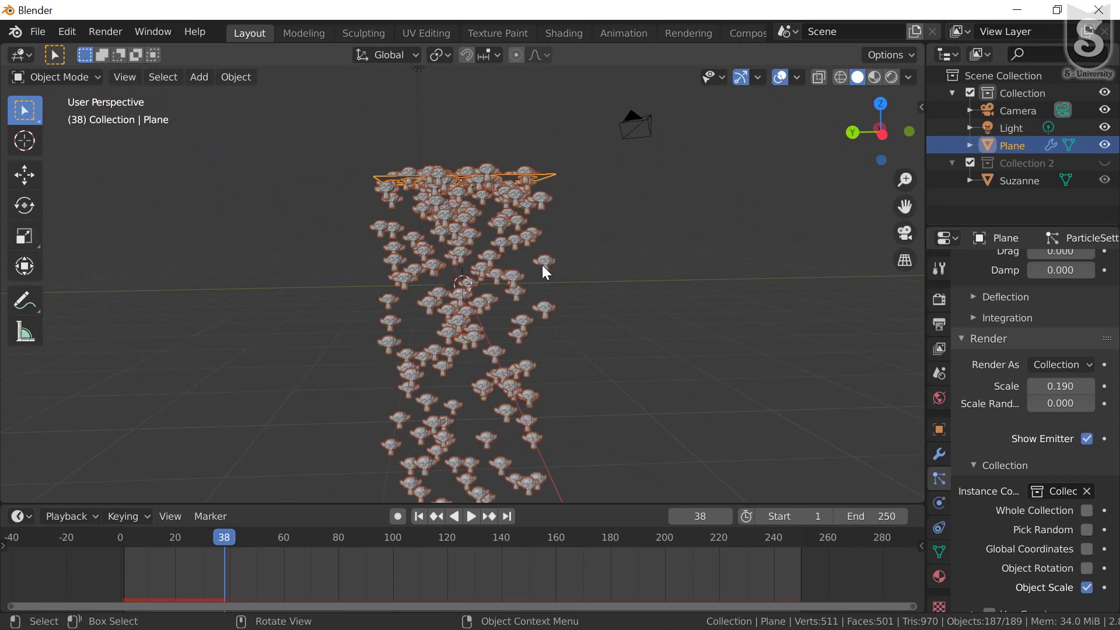
scroll(541, 269, down, 2)
key(space)
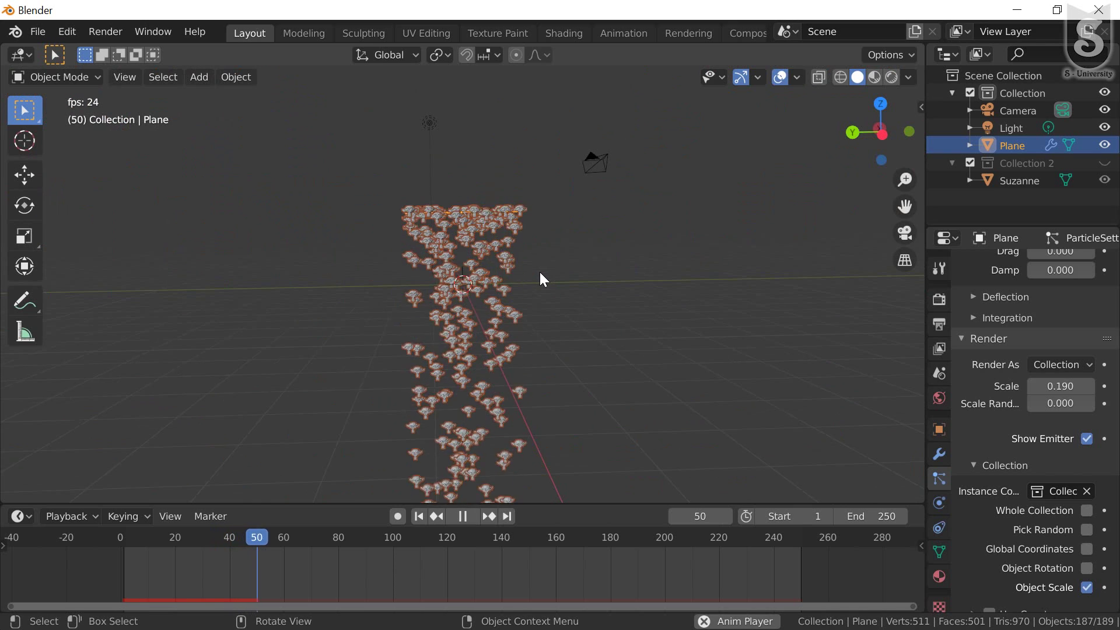
key(space)
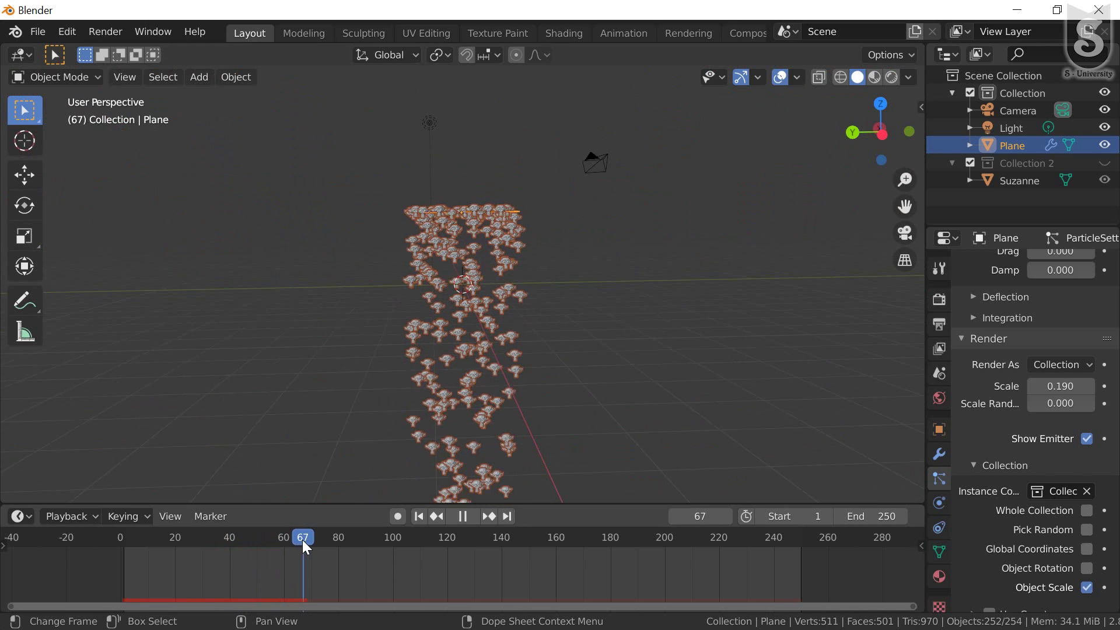
drag(302, 540, 65, 556)
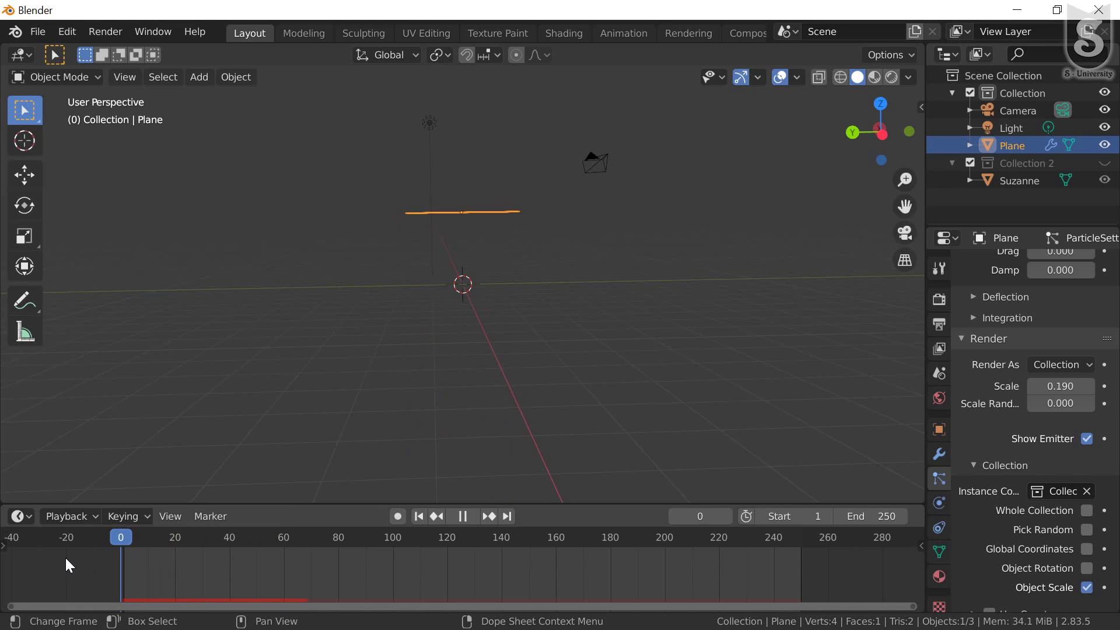
- Add a new mesh cube beneath the raised plane via Shift+A
middle_drag(507, 367, 481, 355)
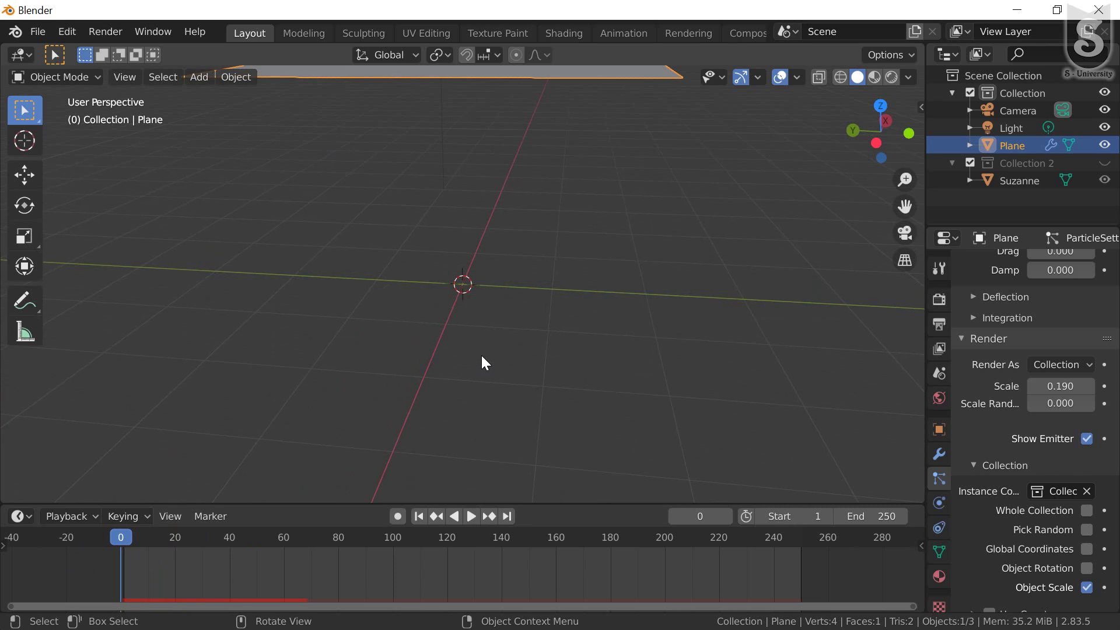
key(shift+a)
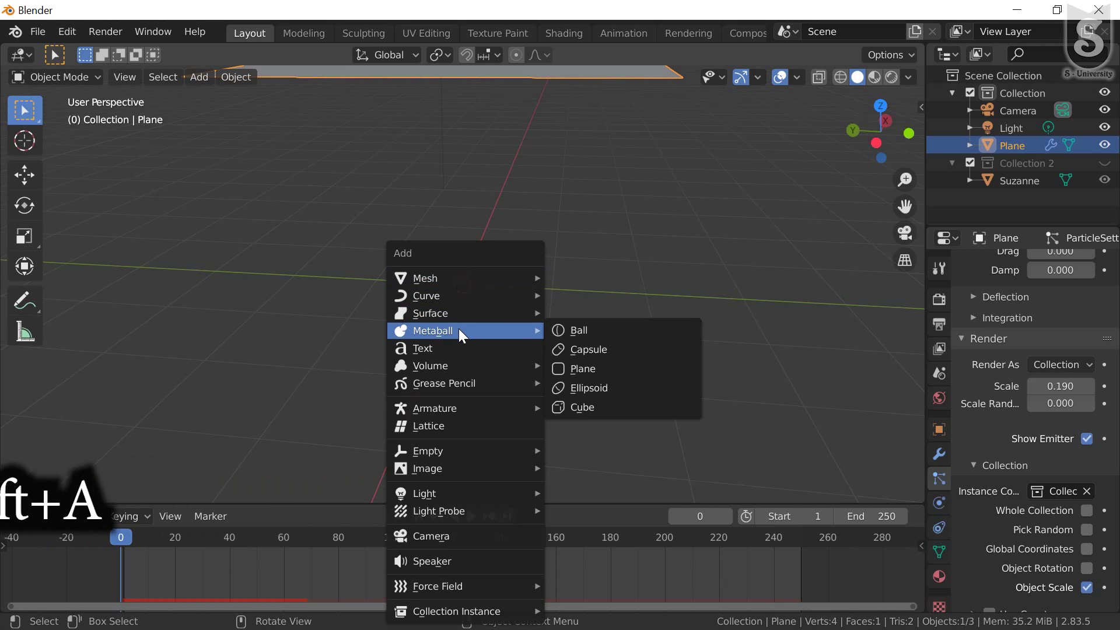
mouse_move(425, 278)
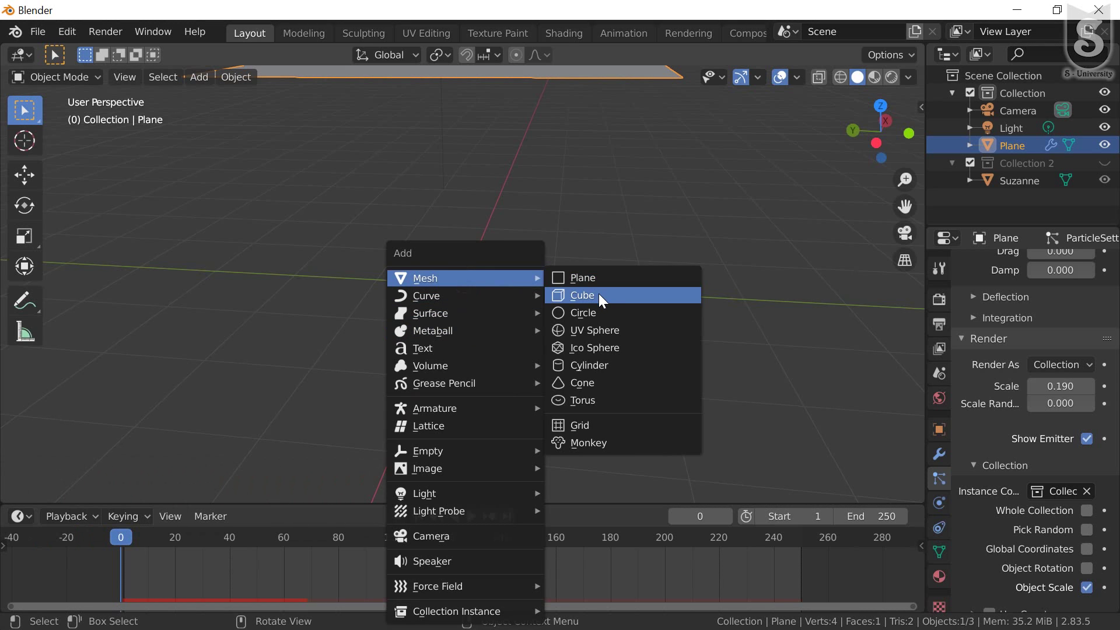
click(599, 293)
scroll(396, 269, down, 2)
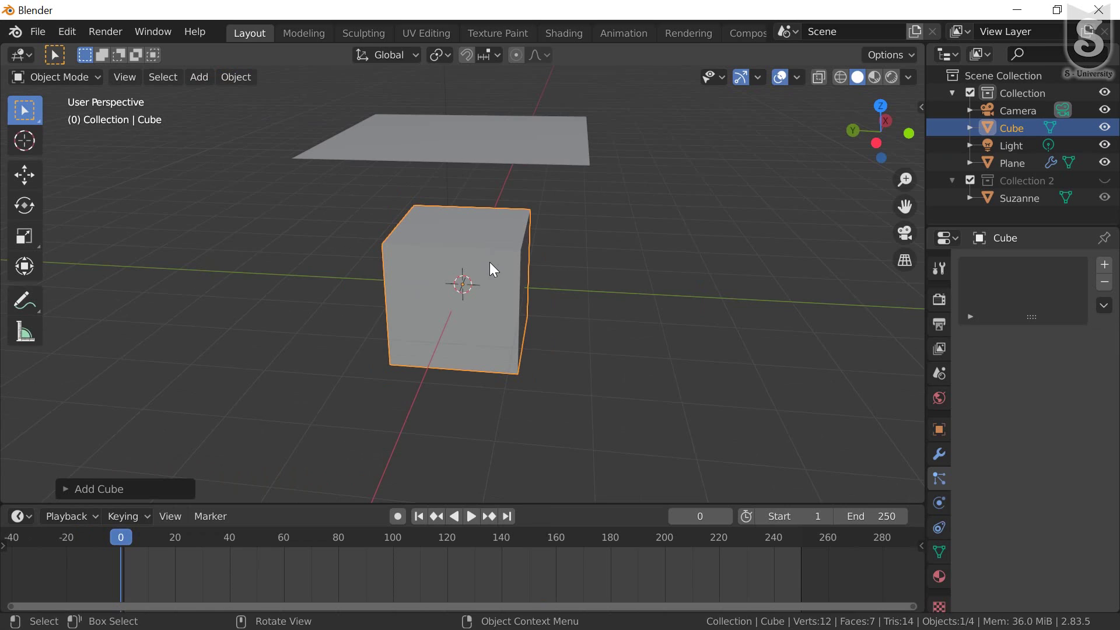
middle_drag(490, 263, 495, 255)
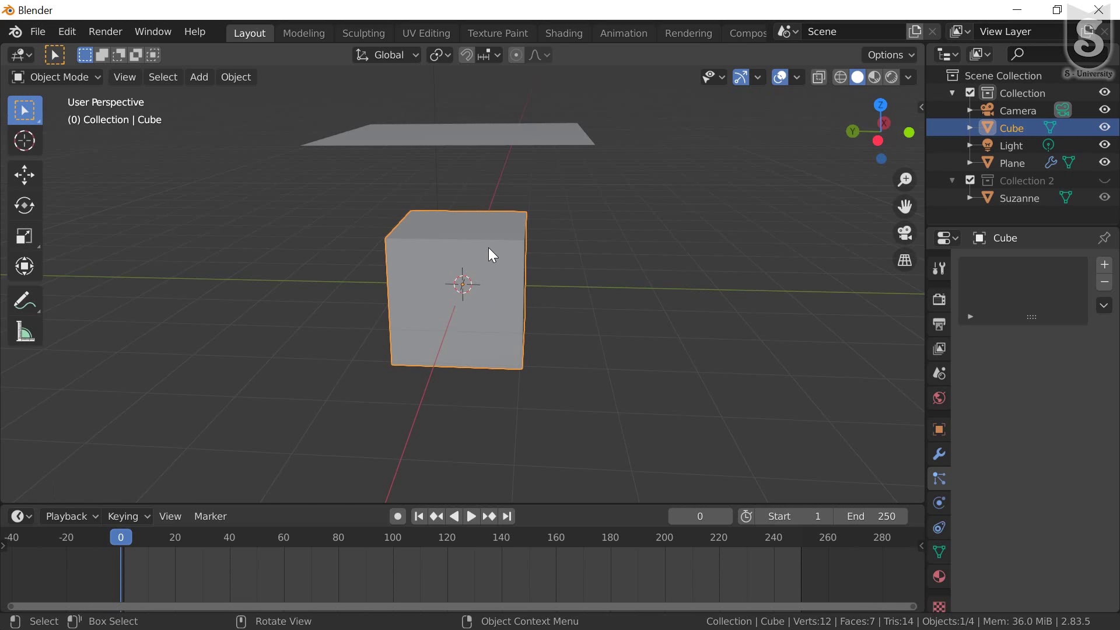
- Scale the cube about 3.54 along X and flatten it along Z into a slab
key(s)
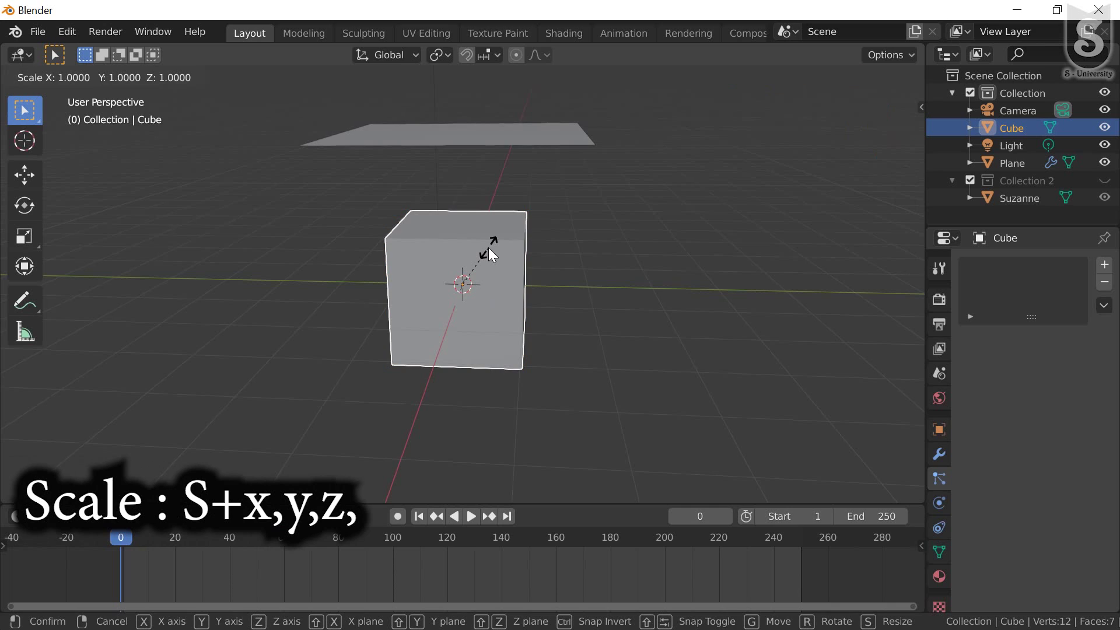
key(x)
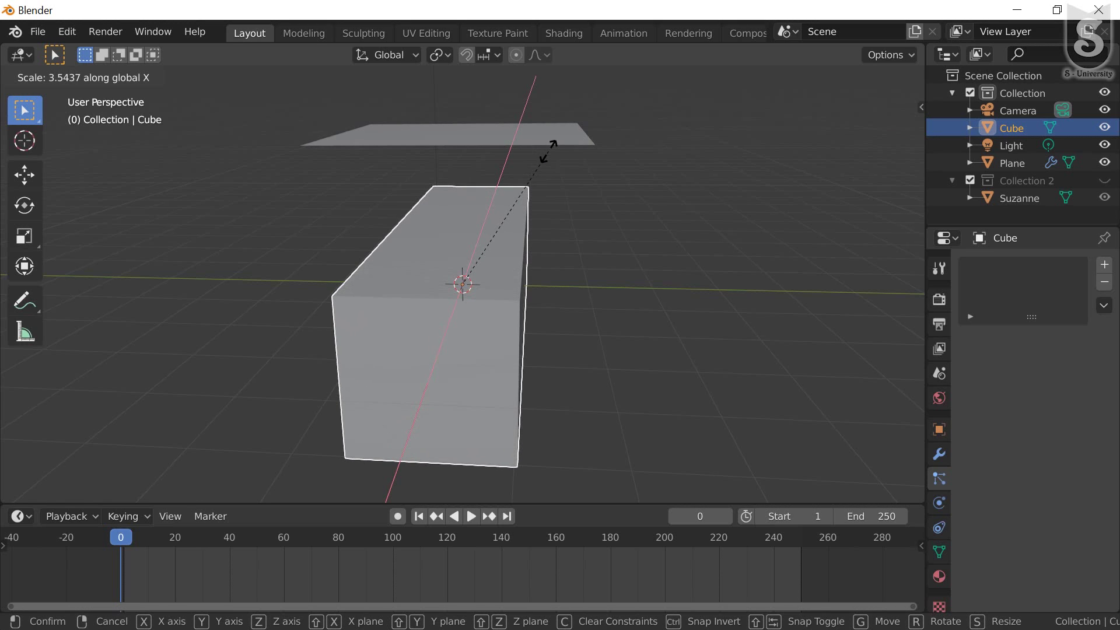
click(549, 151)
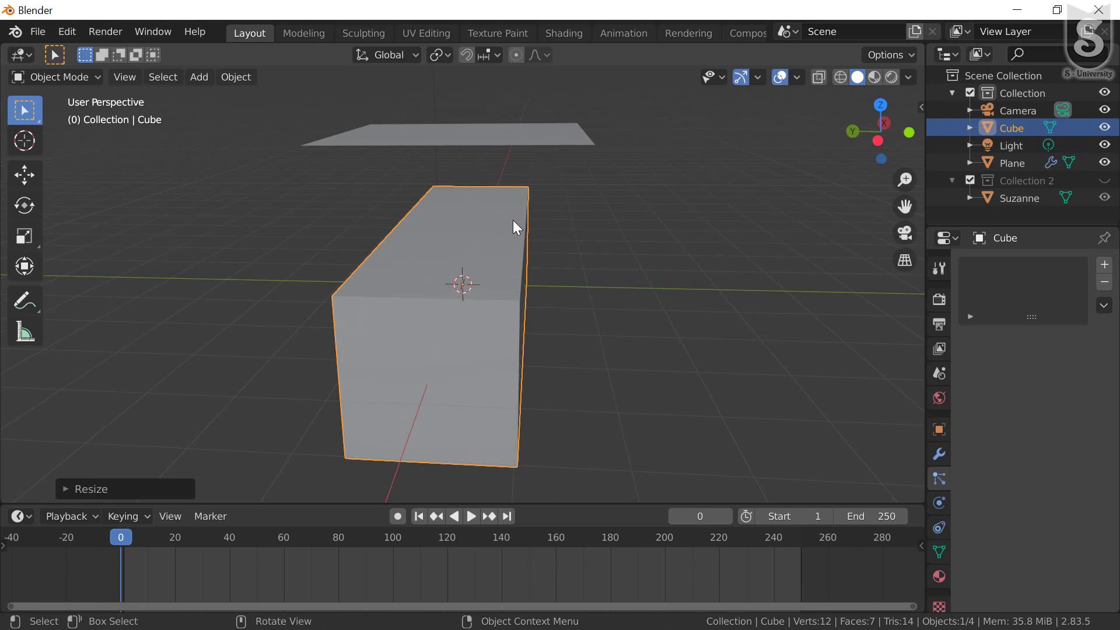
key(s)
key(z)
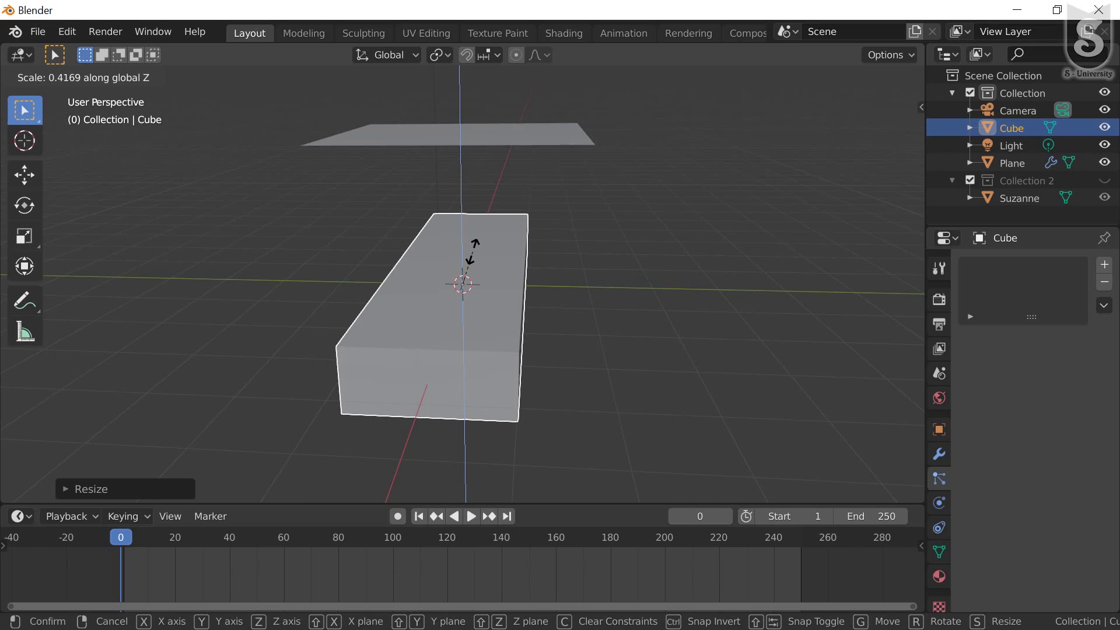
click(483, 230)
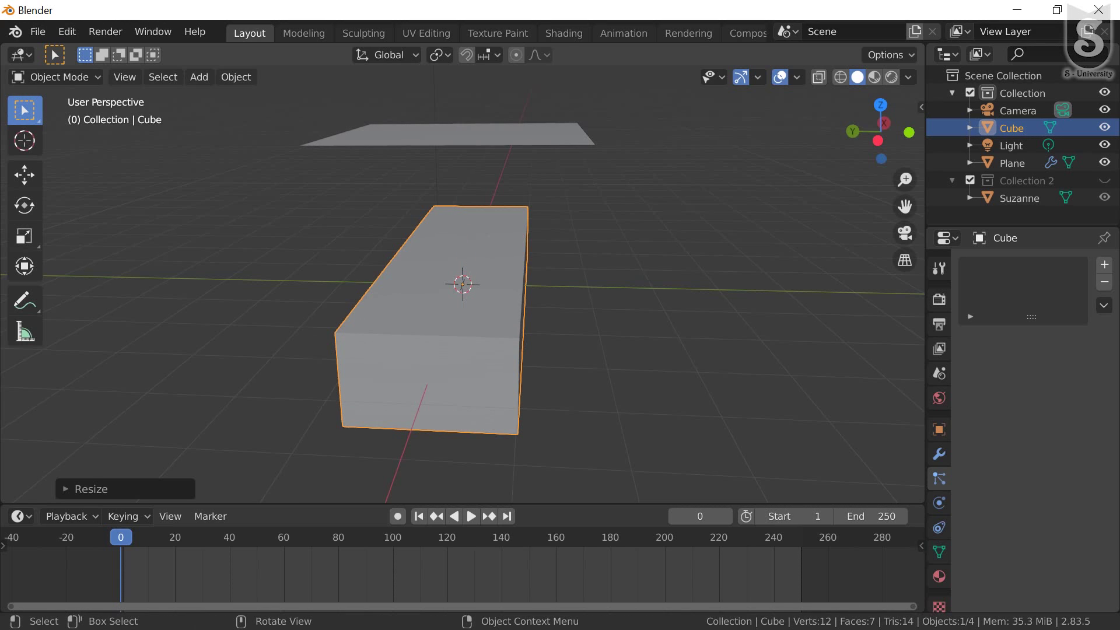
- Put the slab in Edit Mode with all its vertices deselected
click(95, 82)
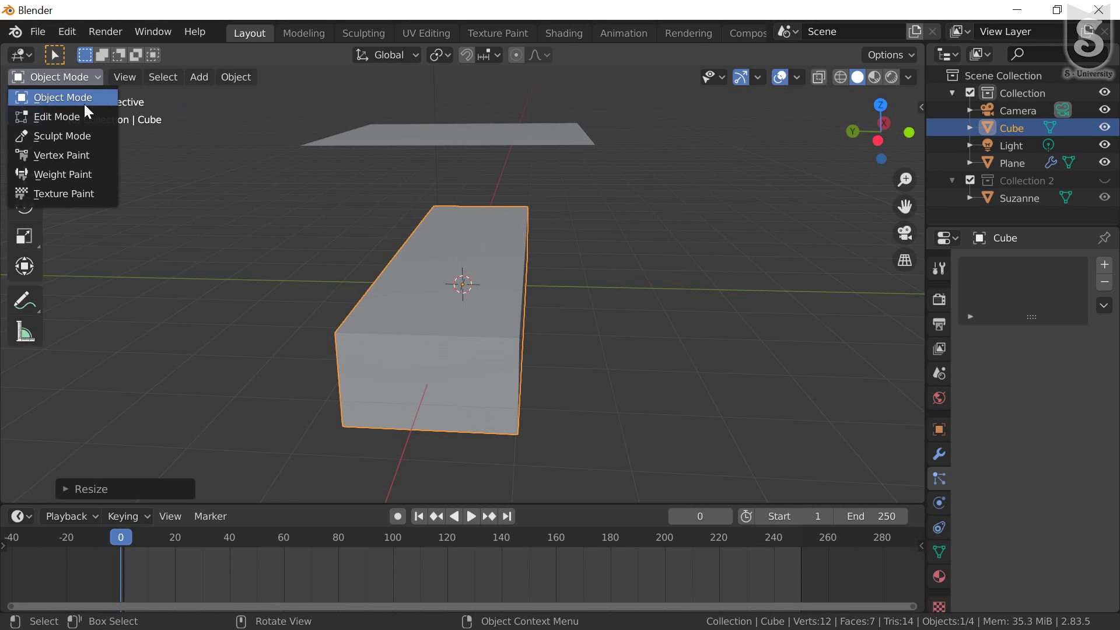
click(79, 113)
middle_drag(375, 336, 342, 280)
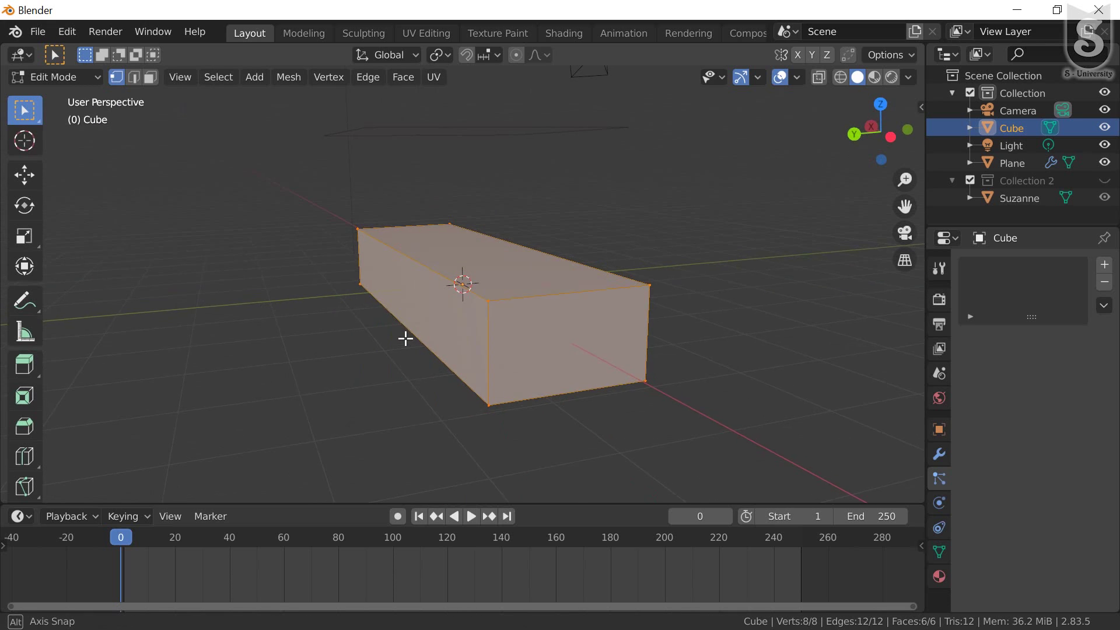
click(344, 207)
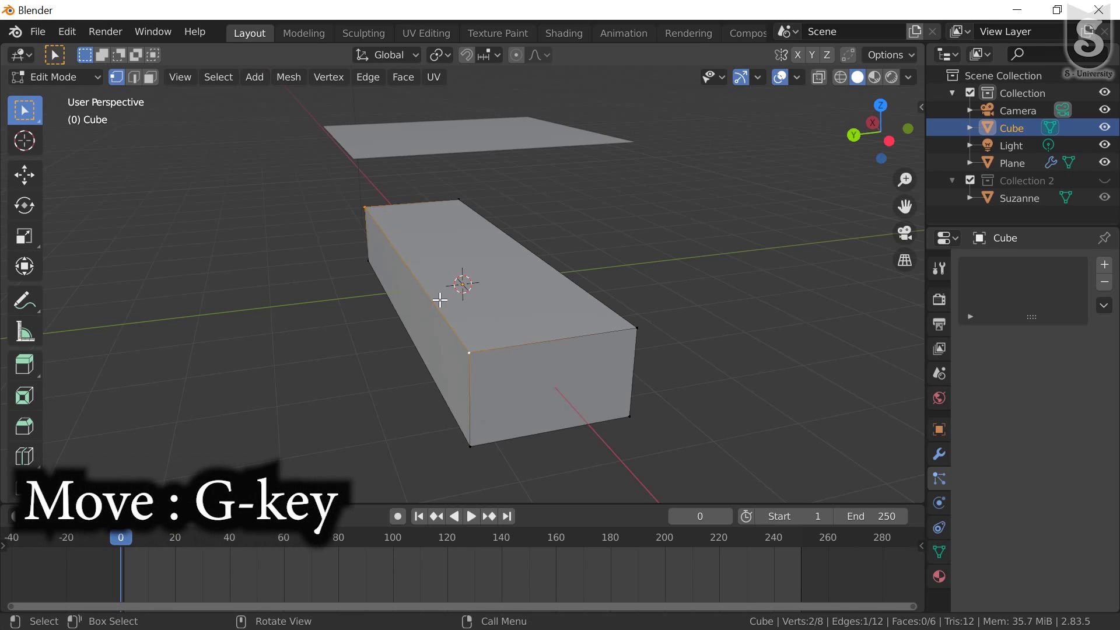
- Lower the selected top edge along Z into a ramp slope, then return to Object Mode
key(g)
key(z)
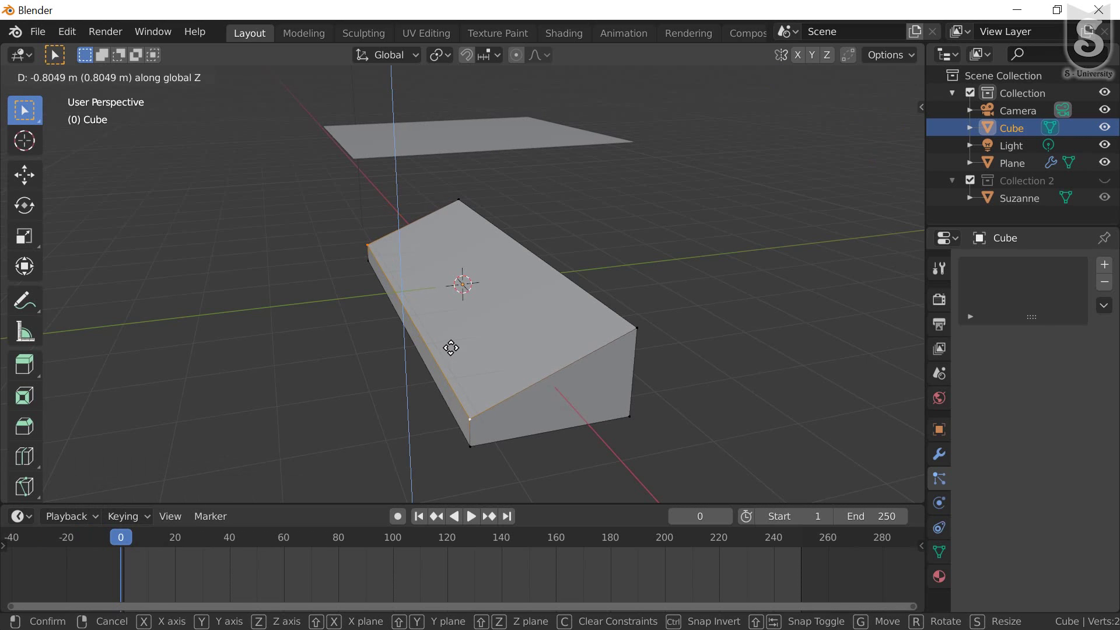
click(451, 348)
mouse_move(565, 299)
middle_down()
mouse_move(533, 290)
mouse_move(550, 299)
middle_up()
scroll(550, 299, down, 3)
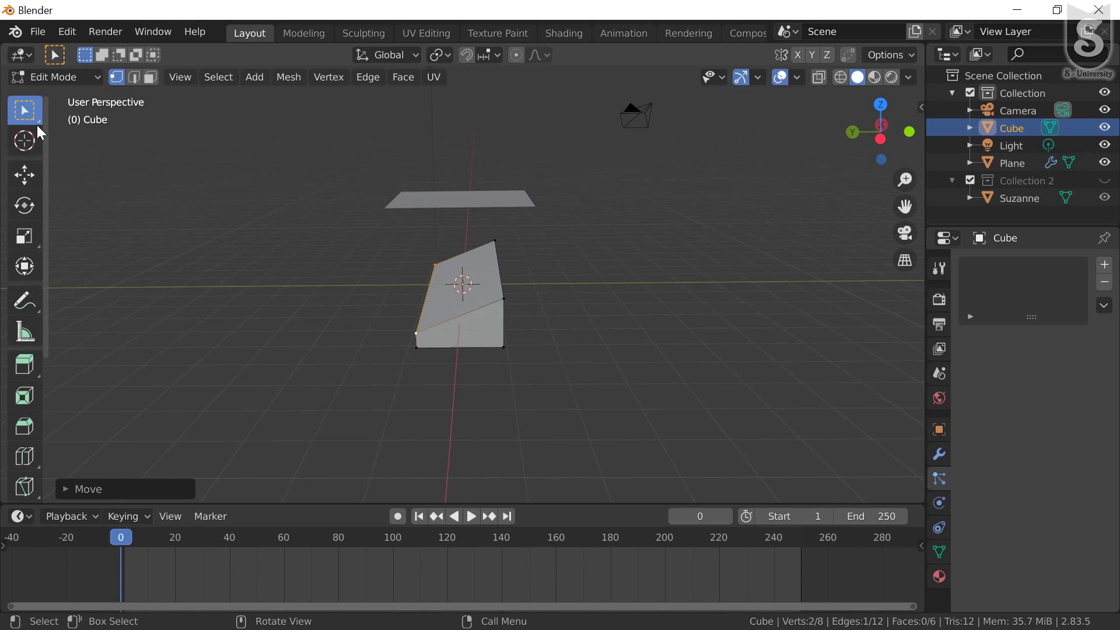
click(56, 80)
click(70, 97)
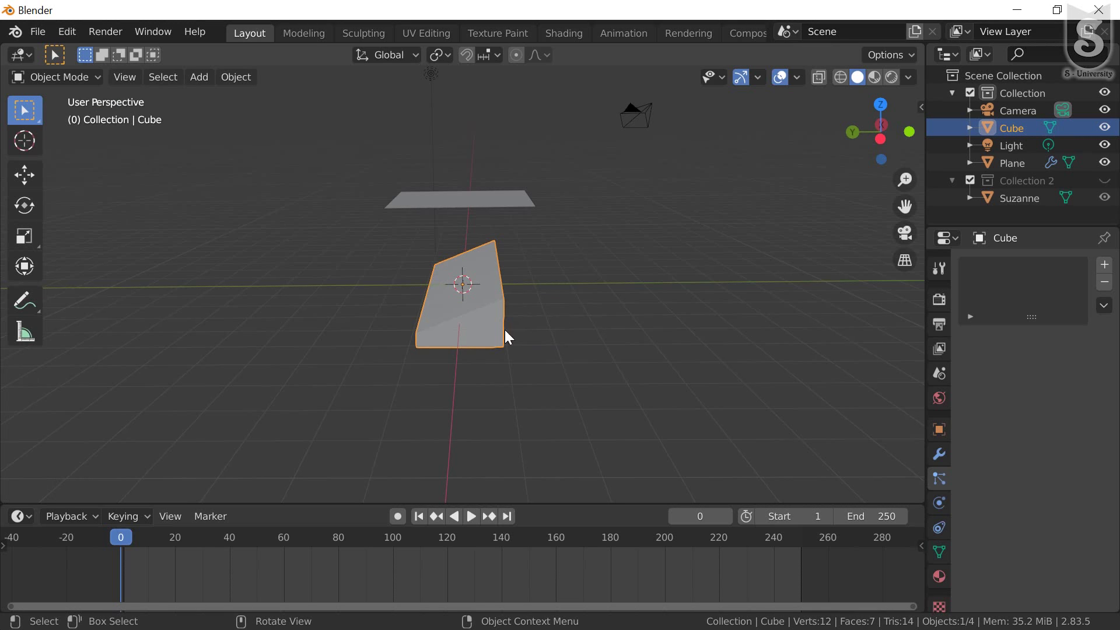
- Enable Collision physics on the sloped ramp in the Physics Properties tab
scroll(497, 307, up, 2)
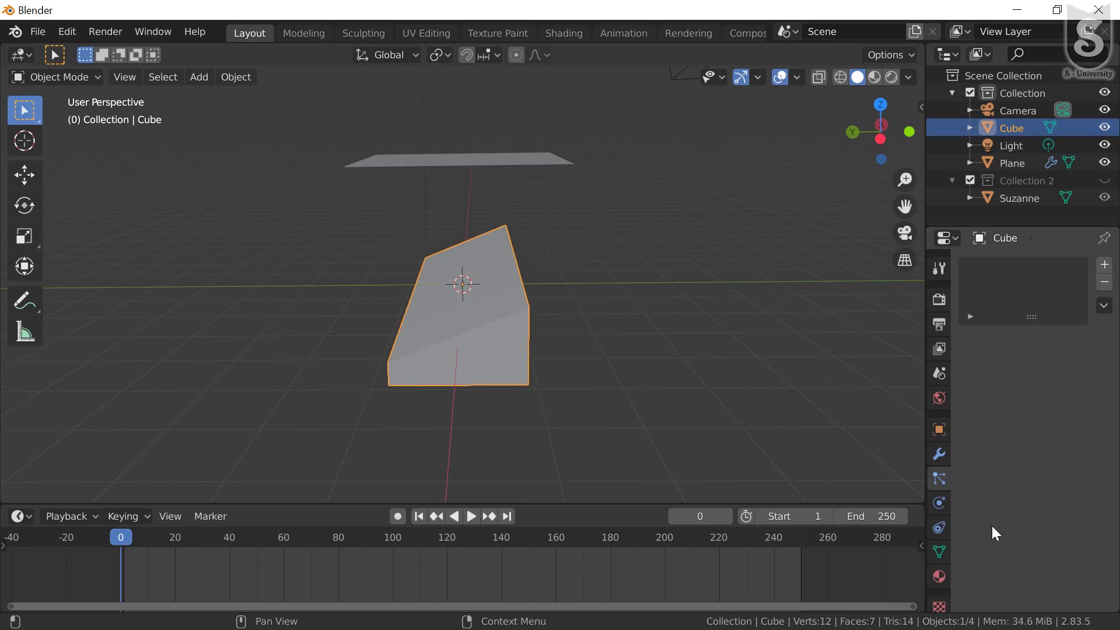
click(942, 506)
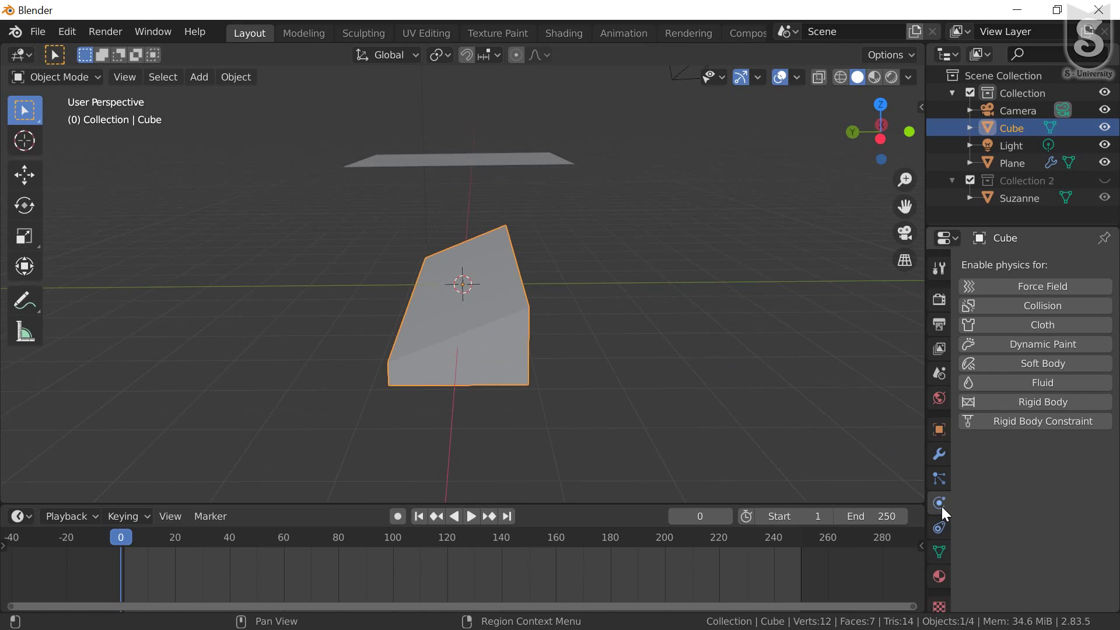
click(1033, 311)
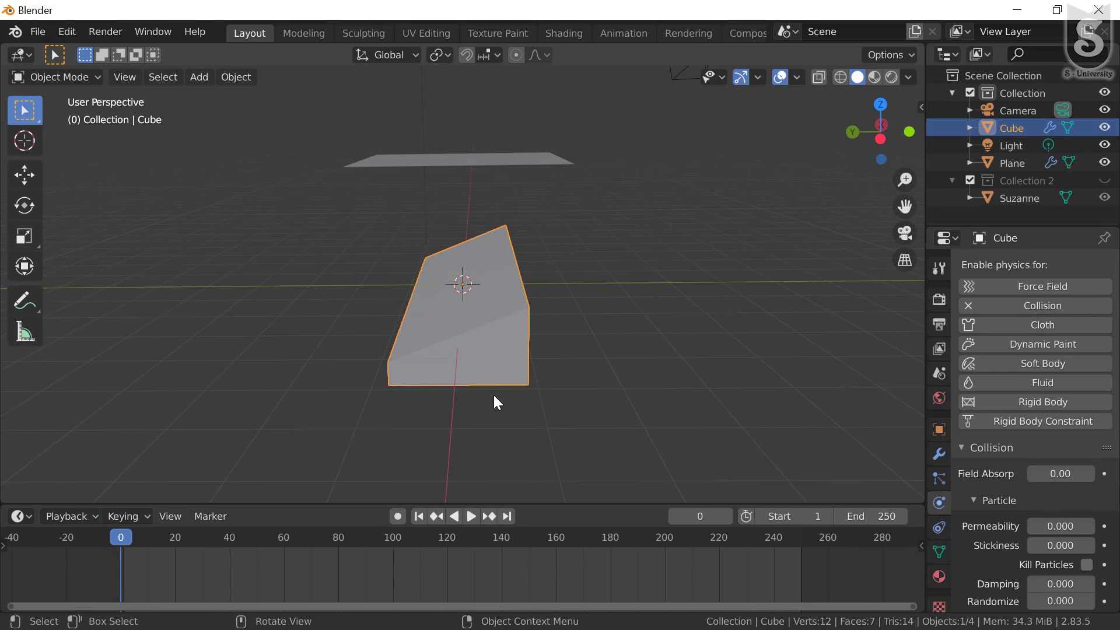
scroll(414, 282, down, 2)
scroll(414, 281, down, 2)
scroll(414, 282, down, 1)
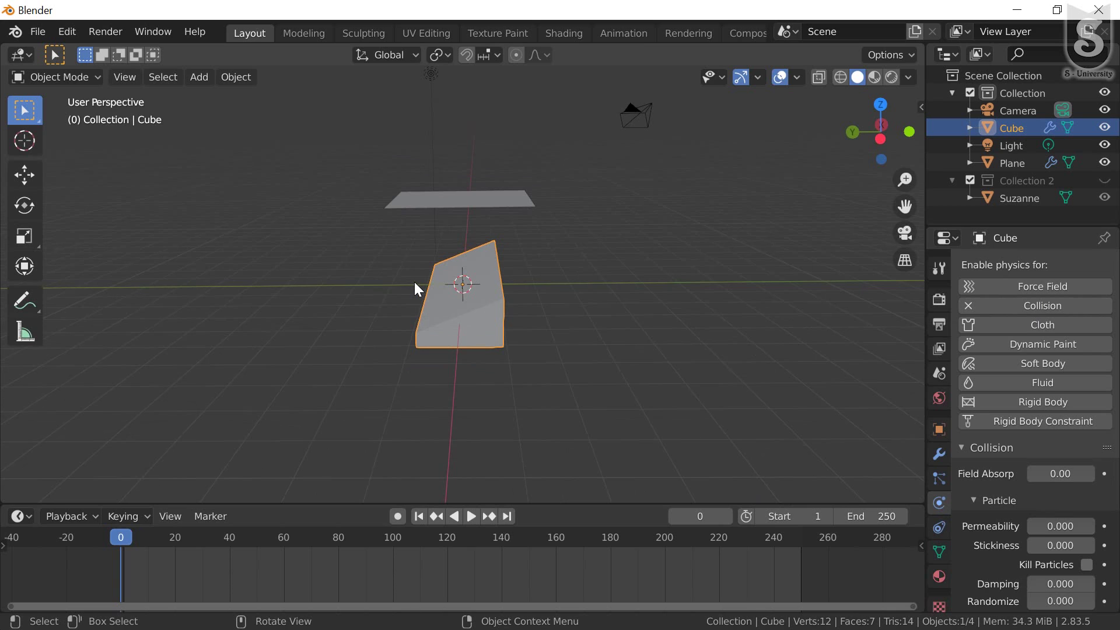
- Play the simulation, orbit while the monkeys fall, then pause it
key(space)
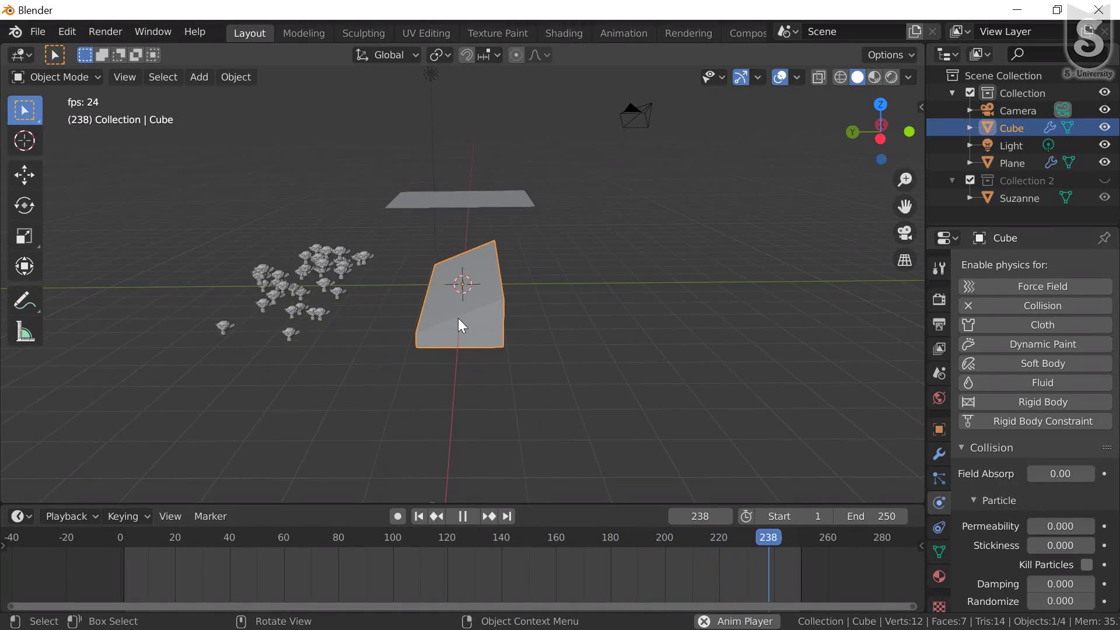
mouse_move(400, 251)
middle_down()
mouse_move(580, 223)
mouse_move(558, 264)
mouse_move(537, 215)
mouse_move(545, 187)
mouse_move(515, 281)
mouse_move(682, 228)
mouse_move(498, 293)
mouse_move(523, 297)
middle_up()
scroll(558, 264, up, 3)
scroll(552, 255, up, 2)
key(space)
key(space)
key(space)
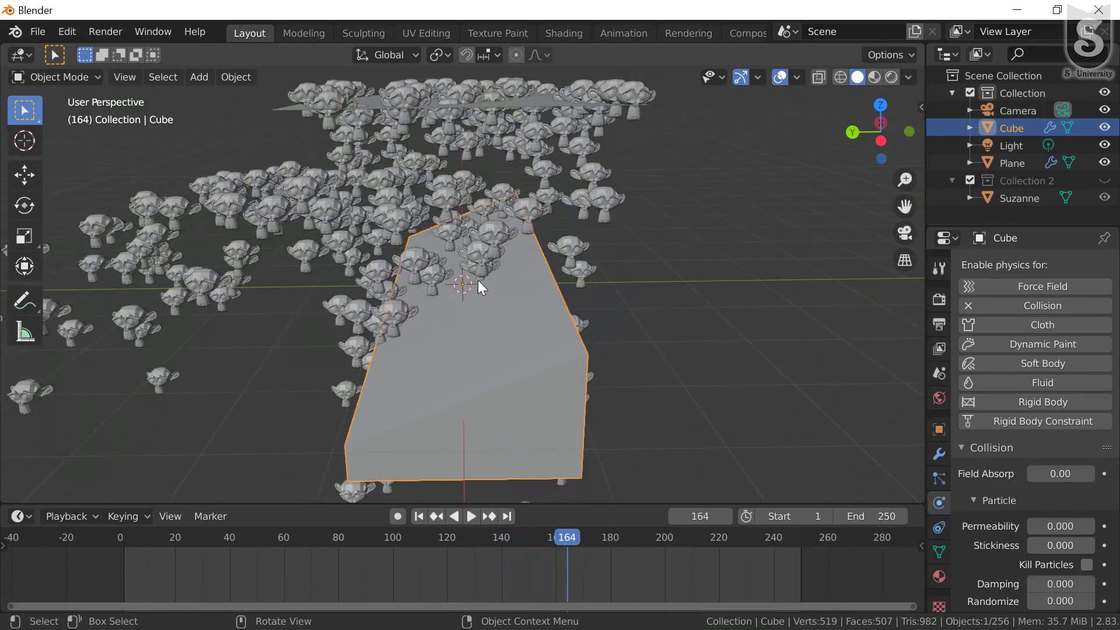
- View the monkeys piled on the ramp from the side, then resume playback
scroll(478, 280, up, 2)
scroll(477, 278, down, 3)
middle_drag(502, 284, 177, 288)
mouse_move(373, 285)
middle_down()
mouse_move(436, 254)
mouse_move(312, 251)
mouse_move(438, 251)
mouse_move(374, 329)
middle_up()
scroll(496, 292, up, 3)
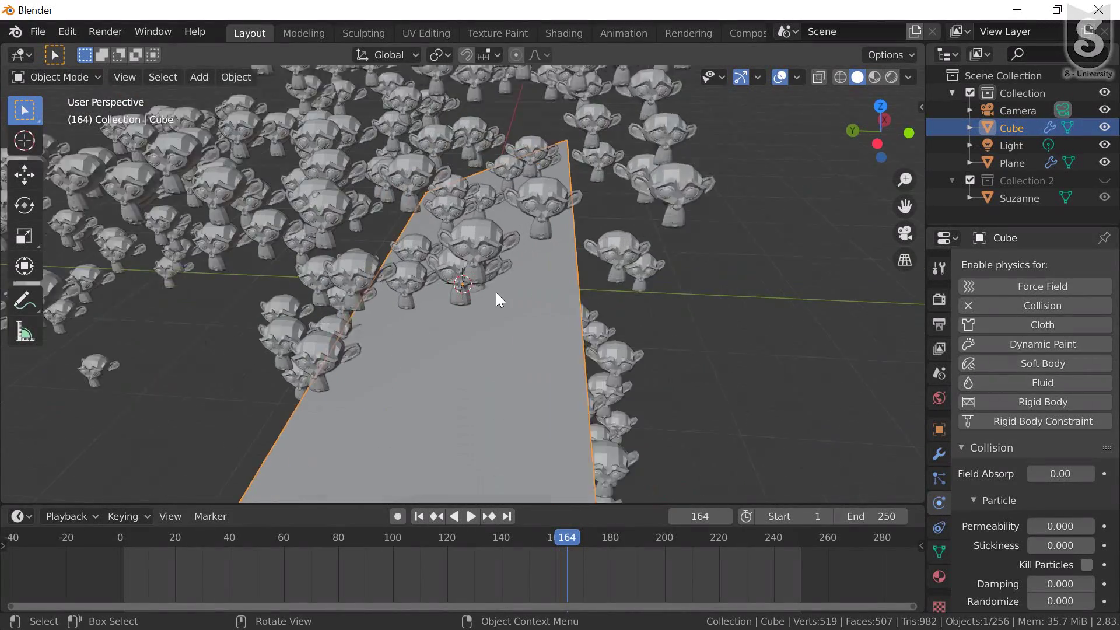
scroll(496, 289, up, 2)
mouse_move(496, 289)
middle_down()
mouse_move(524, 235)
mouse_move(527, 258)
mouse_move(510, 272)
middle_up()
scroll(510, 272, down, 3)
scroll(509, 272, down, 2)
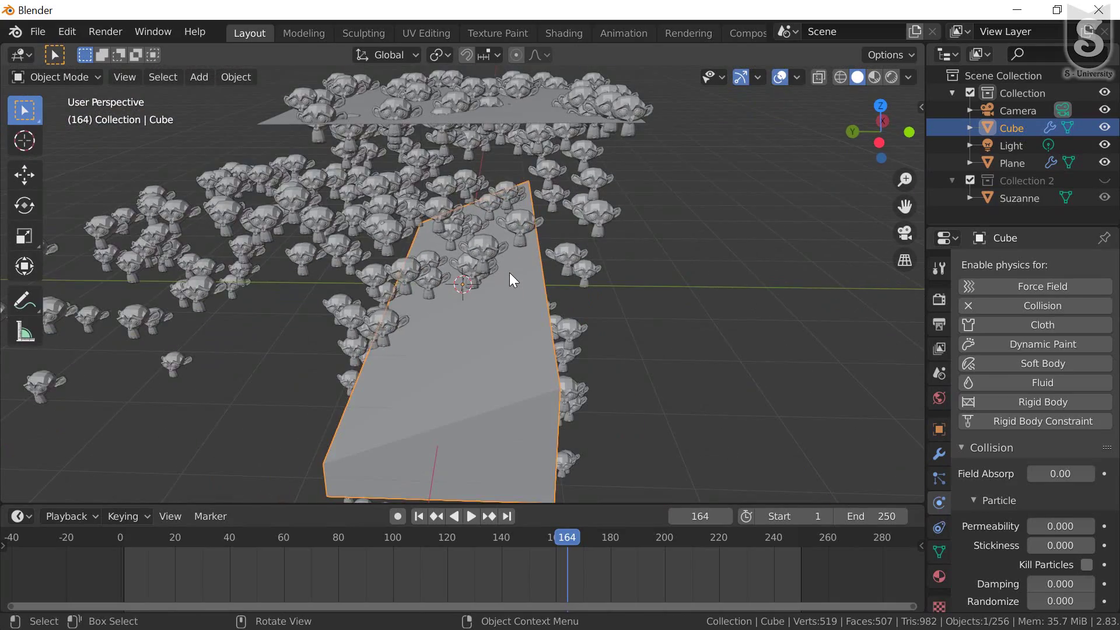
key(space)
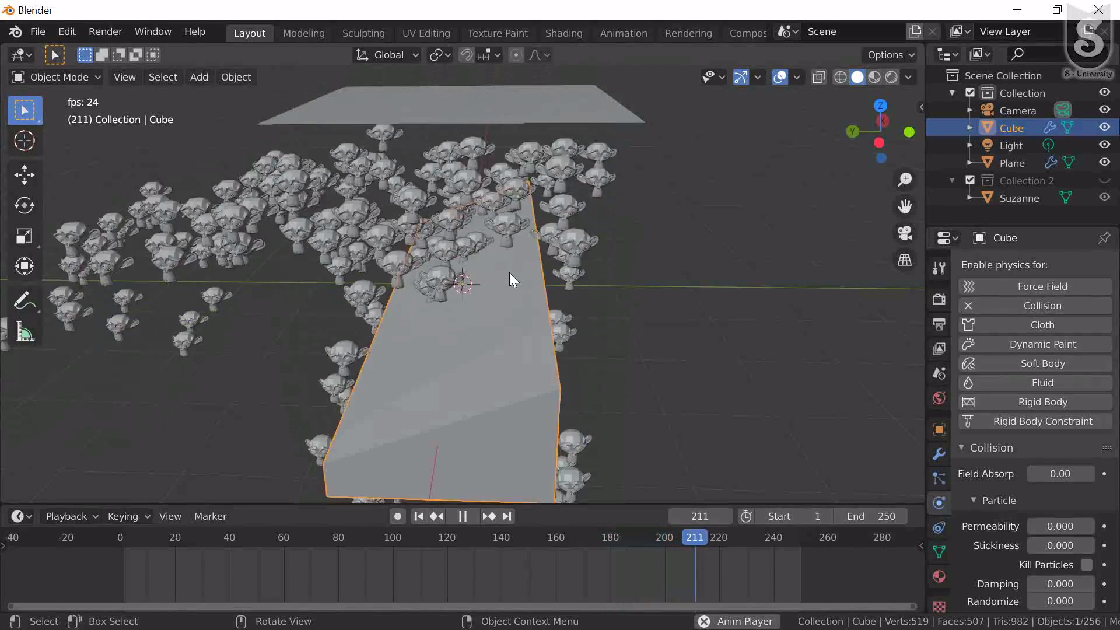